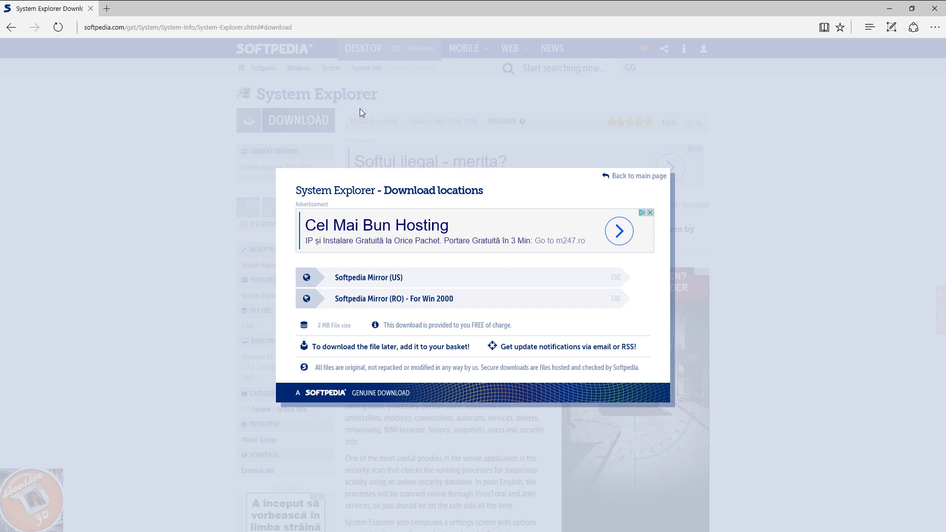
# Download SystemExplorerSetup from the Softpedia Mirror (US) and save it in the DPrograme folder on the desktop.
pyautogui.click(378, 280)
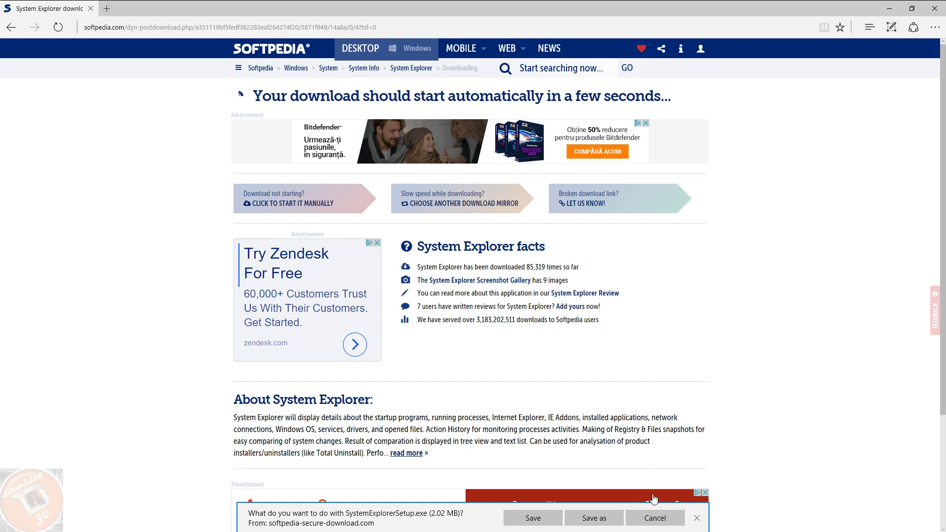
pyautogui.click(595, 518)
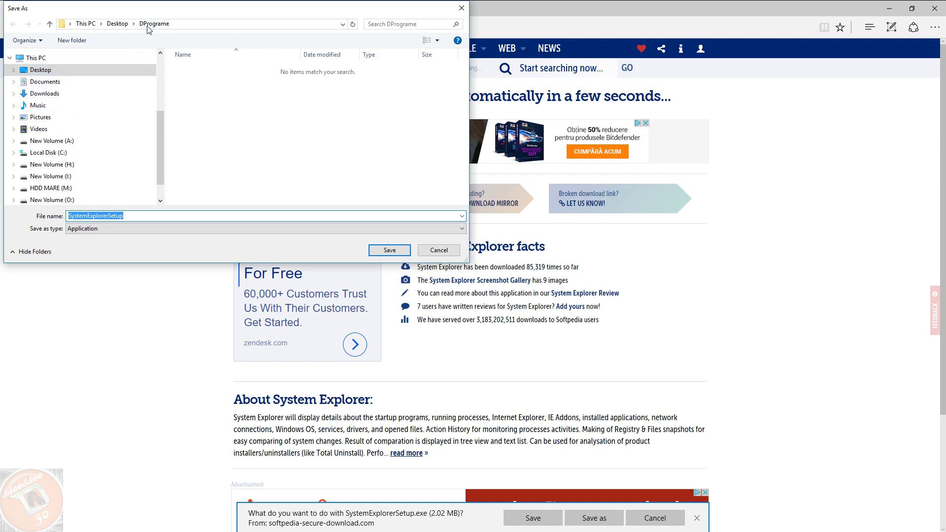
pyautogui.click(378, 249)
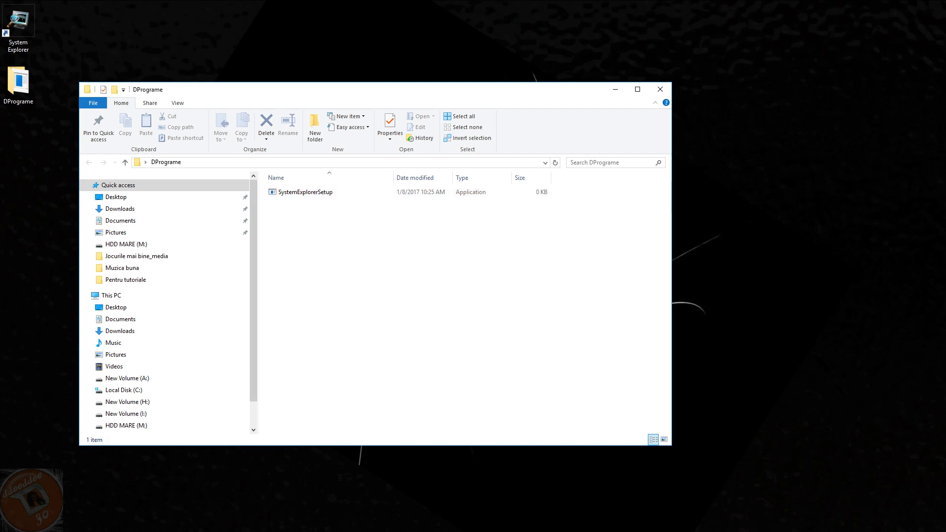
# Close the DPrograme folder window and move the DPrograme folder off this desktop.
pyautogui.click(127, 4)
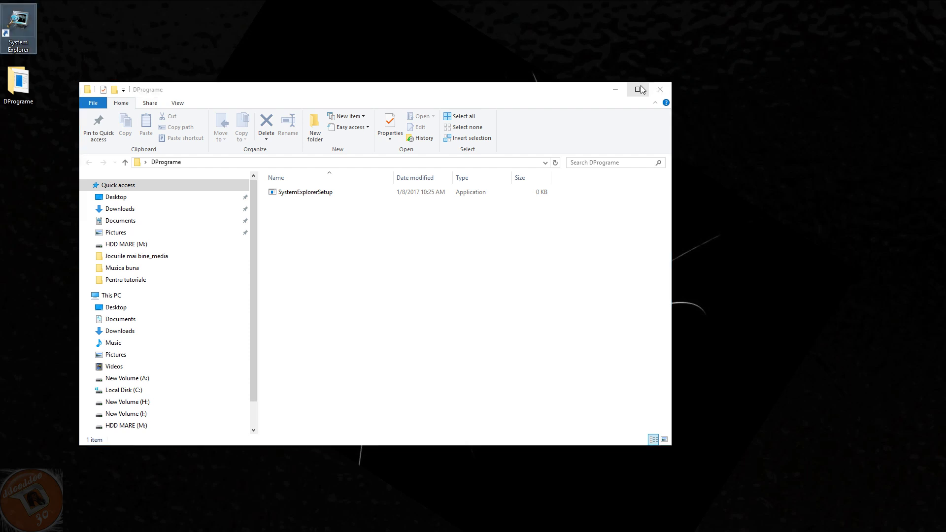
pyautogui.click(643, 95)
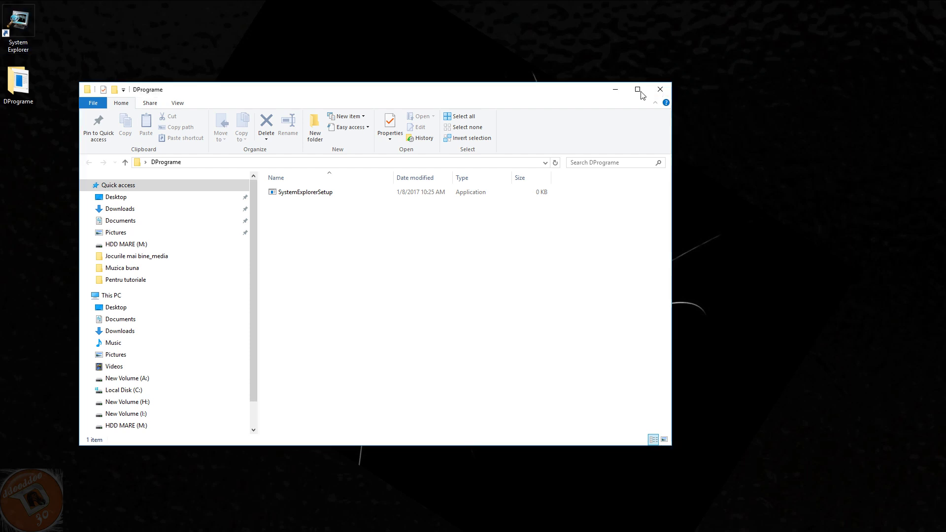
pyautogui.click(661, 89)
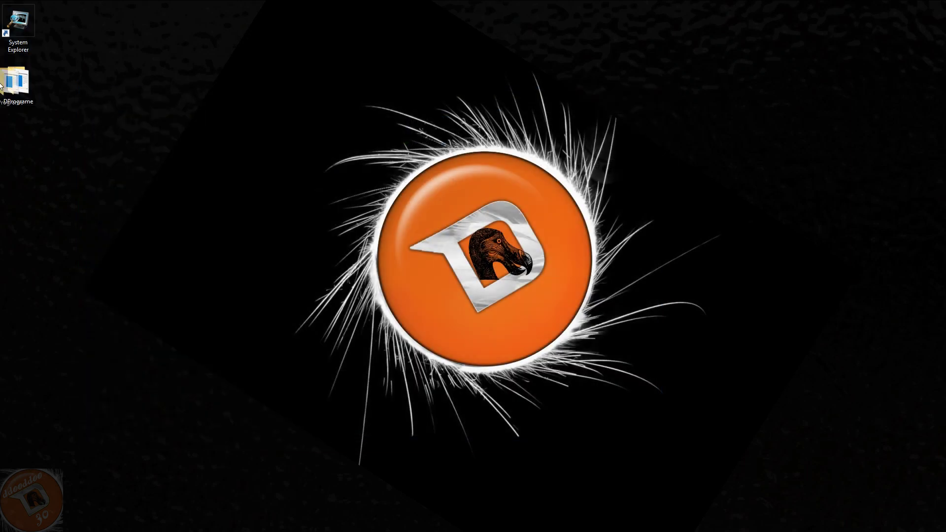
pyautogui.moveTo(17, 84); pyautogui.dragTo(49, 98)
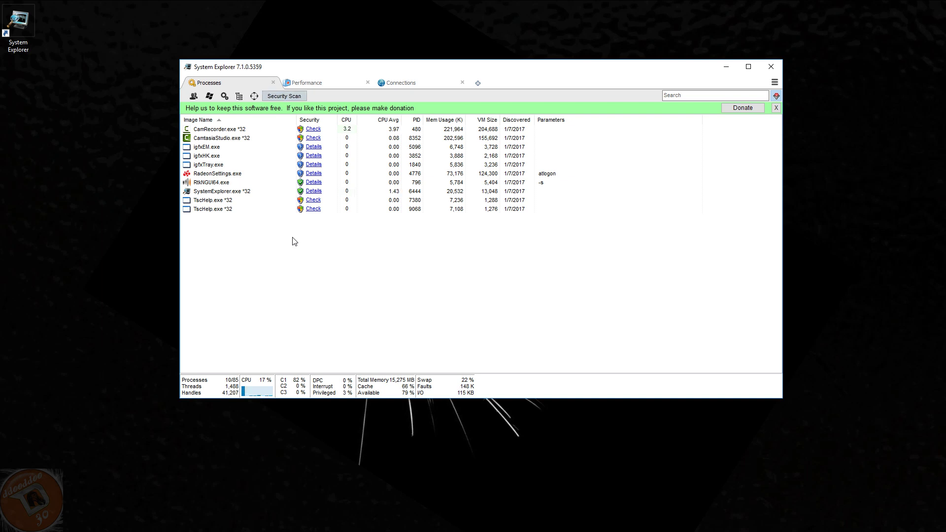
# Run the System Explorer security check on the running processes.
pyautogui.click(555, 149)
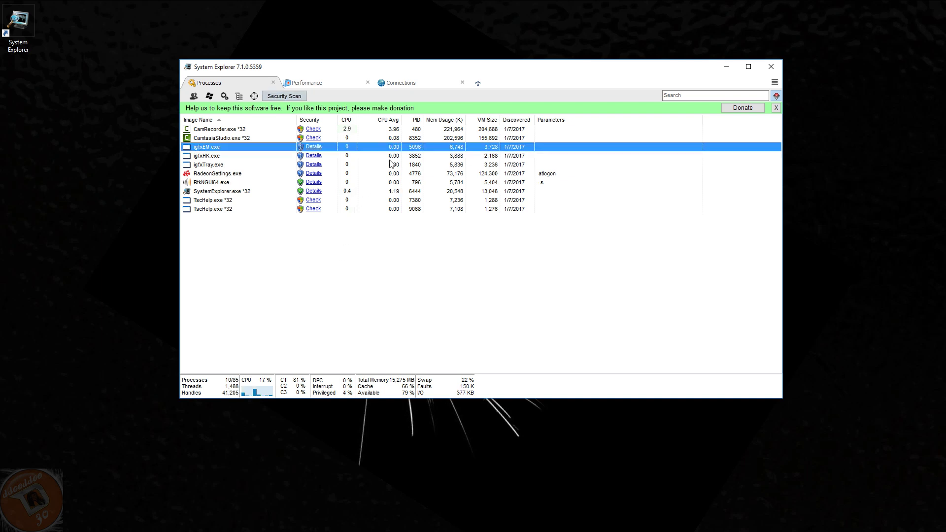
pyautogui.moveTo(212, 157)
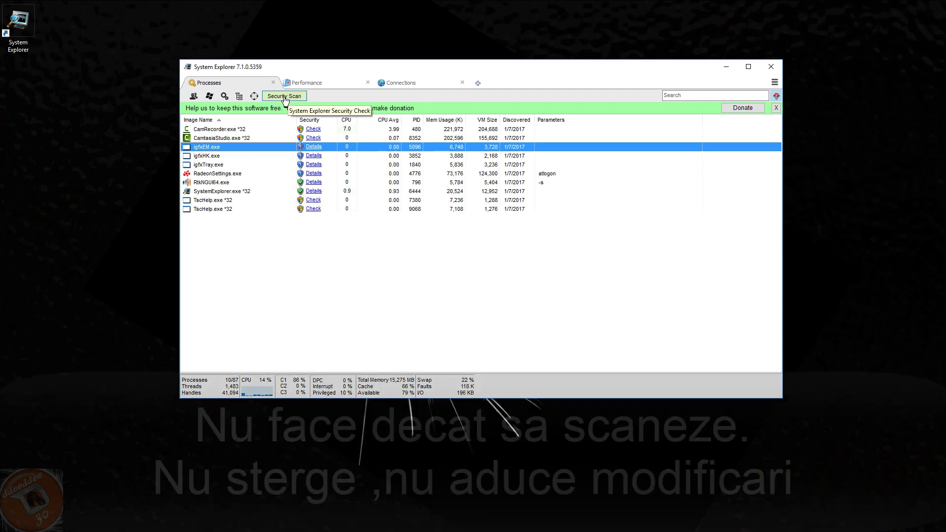
pyautogui.click(285, 98)
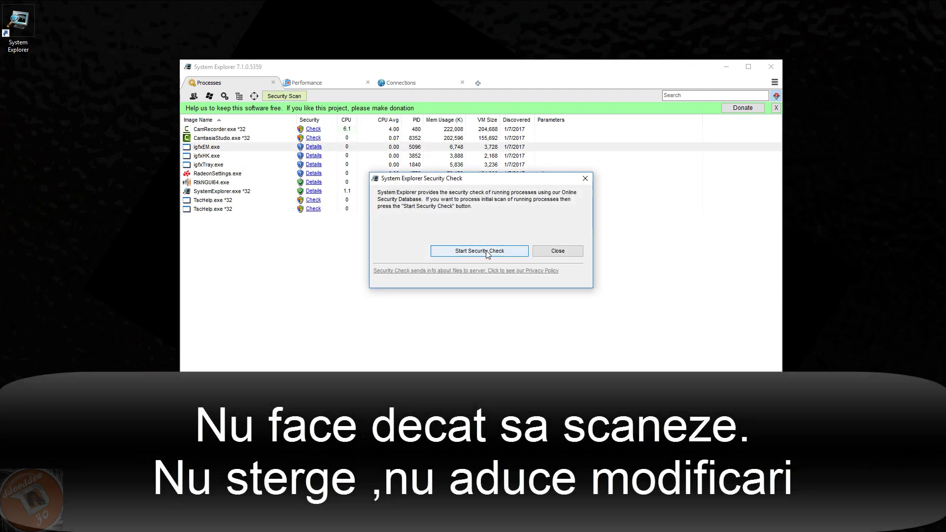
pyautogui.click(487, 253)
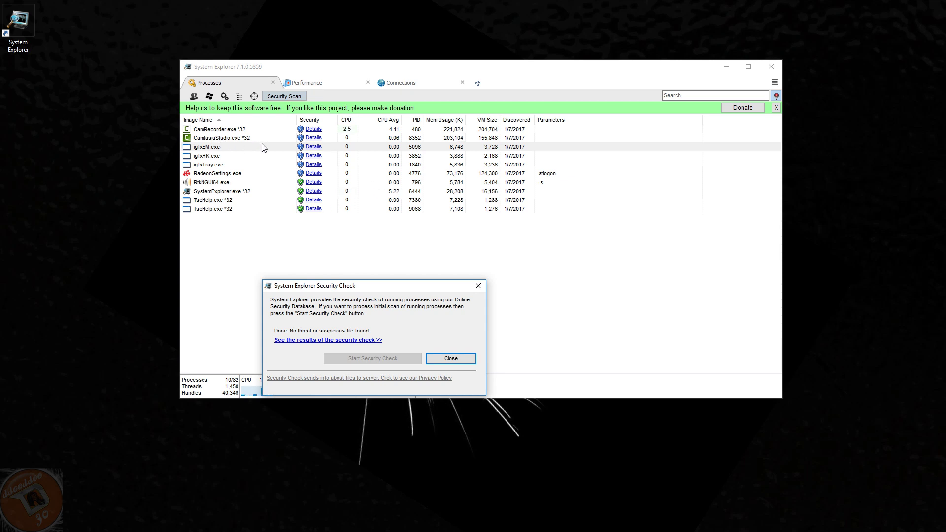
# Close the completed security check dialog and dismiss the donation banner.
pyautogui.click(366, 146)
pyautogui.moveTo(320, 285); pyautogui.dragTo(365, 199)
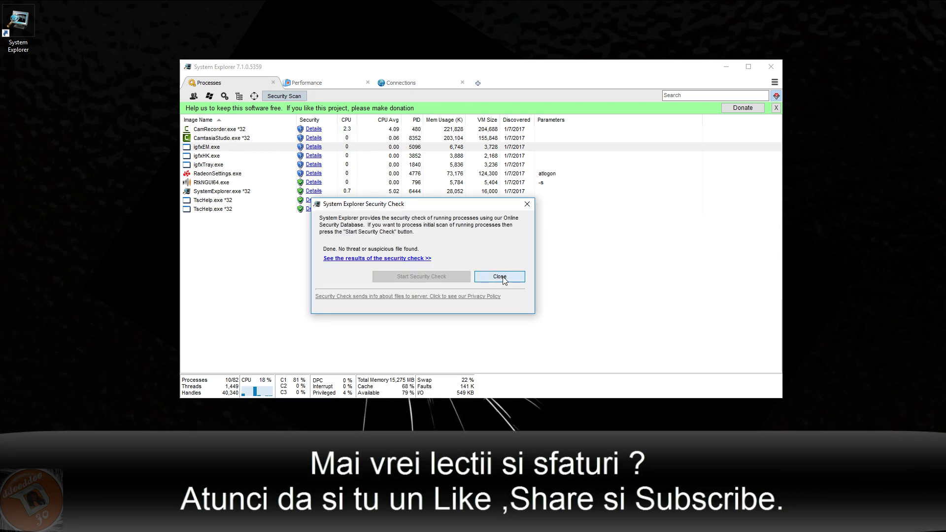
pyautogui.click(504, 276)
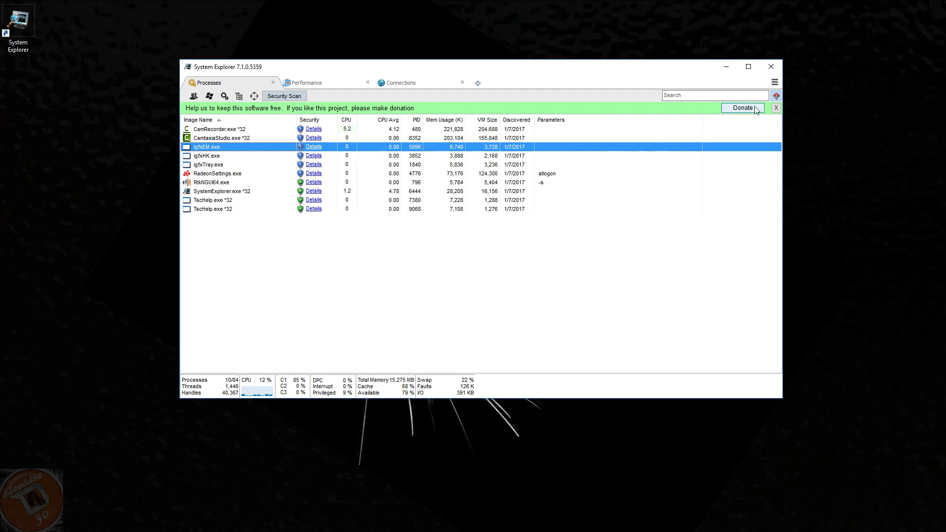
pyautogui.click(780, 109)
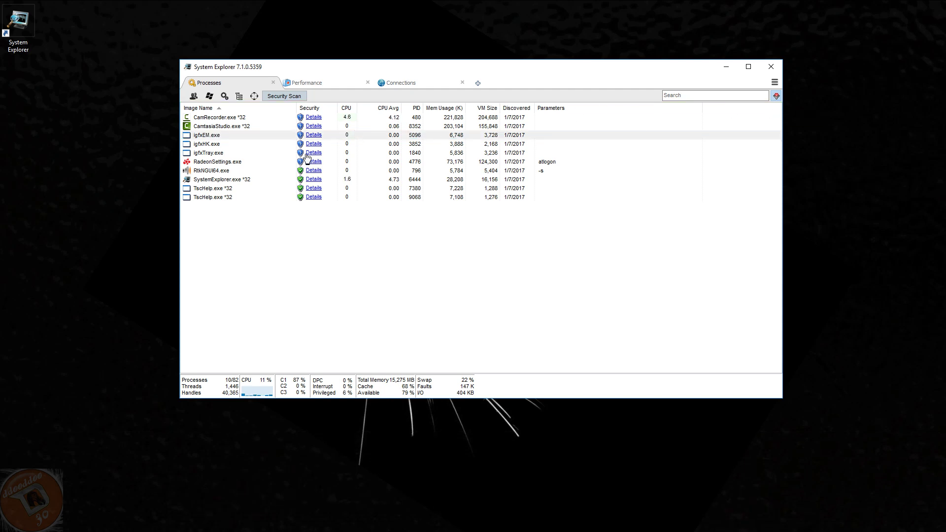
# Show the processes as a tree with service processes included, and collapse the System, CamtasiaStudio.exe and explorer.exe branches.
pyautogui.moveTo(291, 123)
pyautogui.click(255, 96)
pyautogui.click(240, 96)
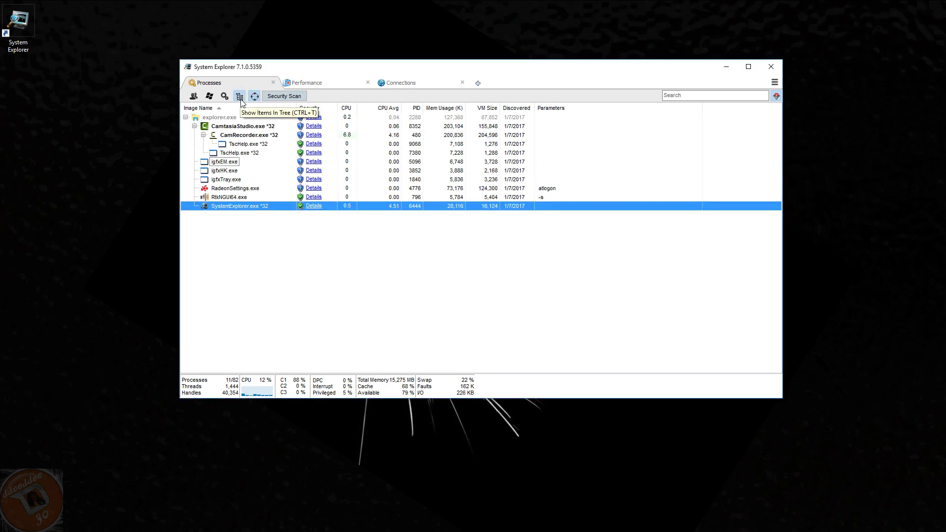
pyautogui.click(224, 96)
pyautogui.click(185, 215)
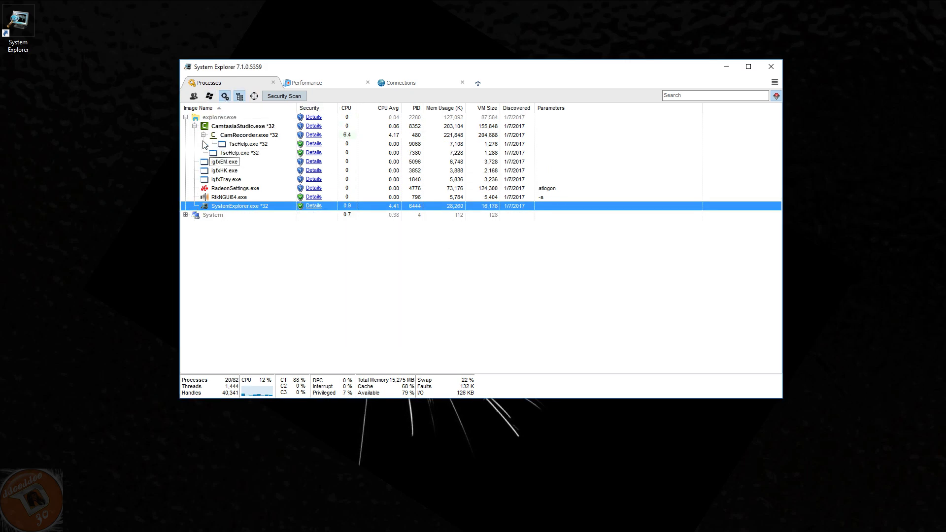
pyautogui.click(194, 126)
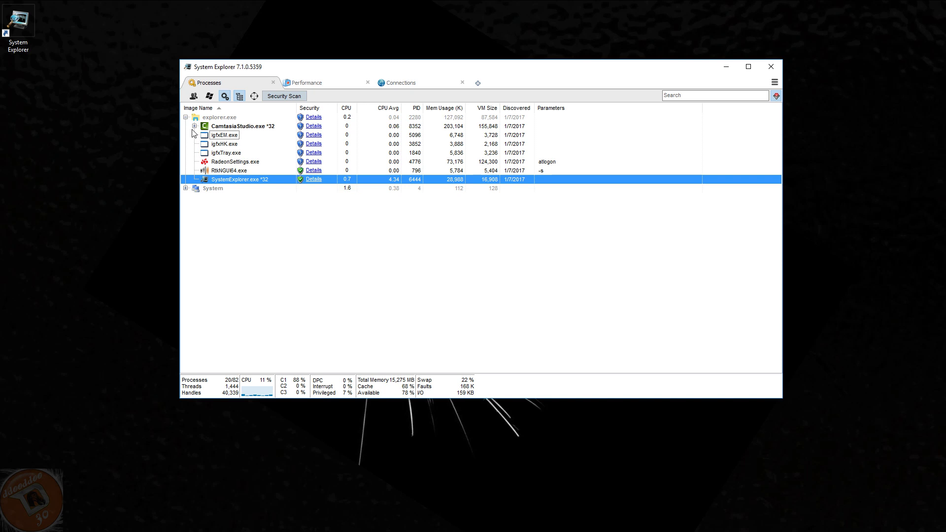
pyautogui.click(185, 118)
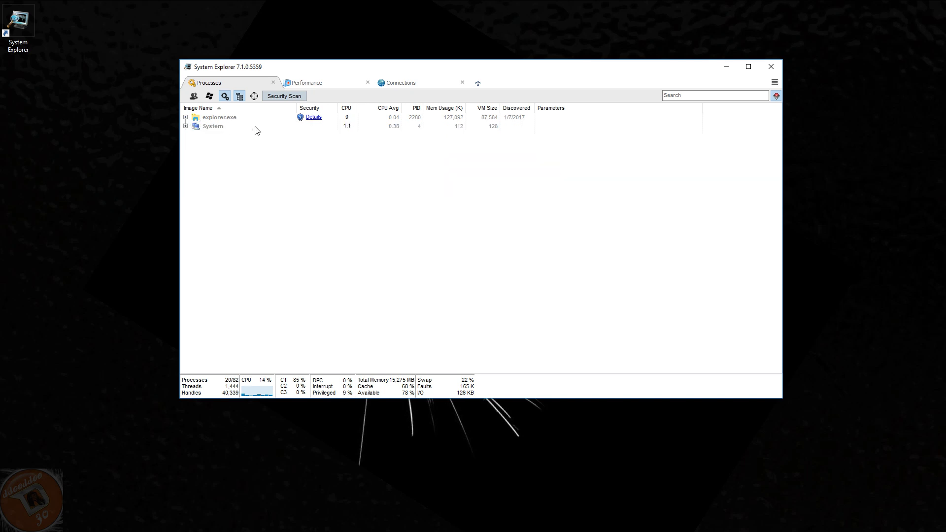
# List the processes without the tree, include Windows and all-users processes to review their security ratings, and hide the Windows ones again.
pyautogui.click(210, 97)
pyautogui.click(212, 98)
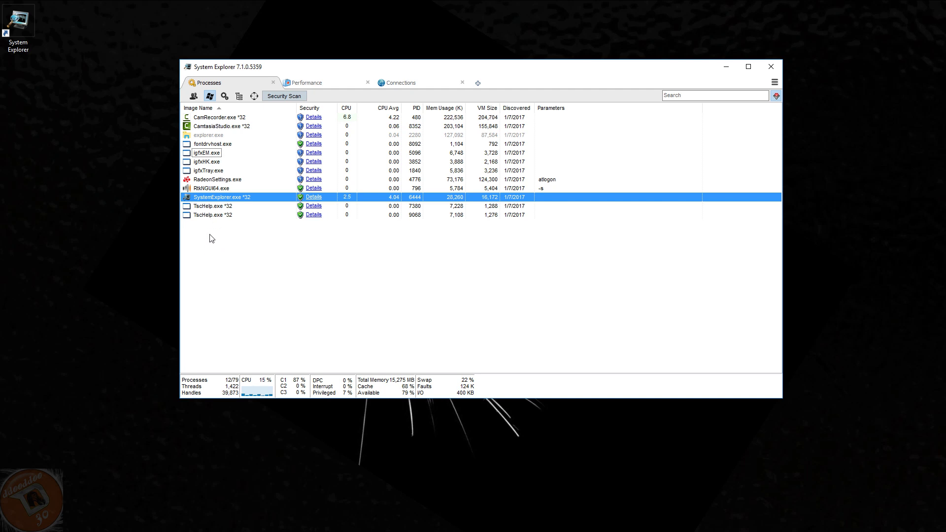
pyautogui.click(193, 96)
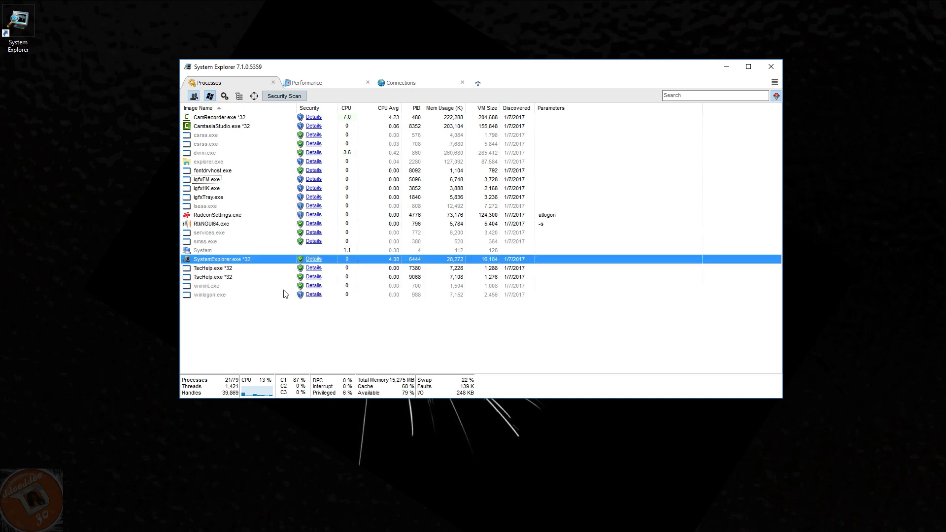
pyautogui.moveTo(300, 170)
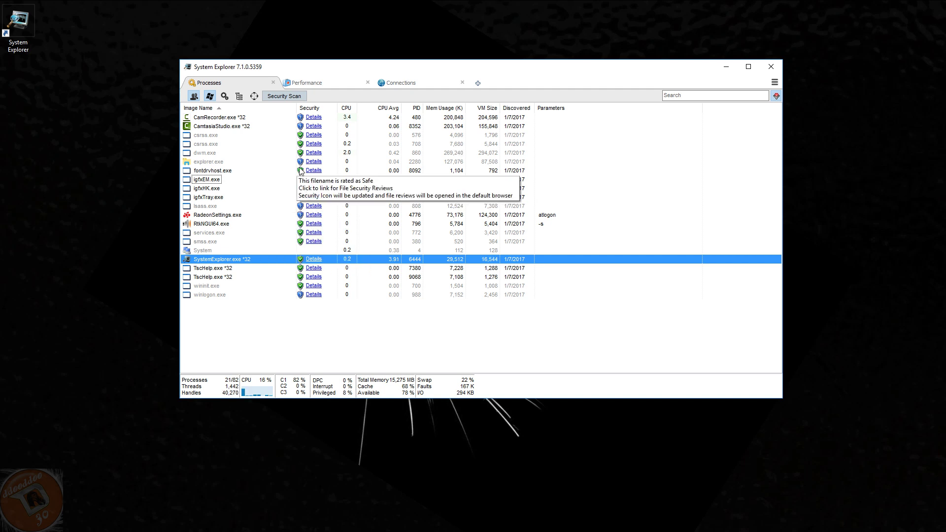
pyautogui.click(209, 96)
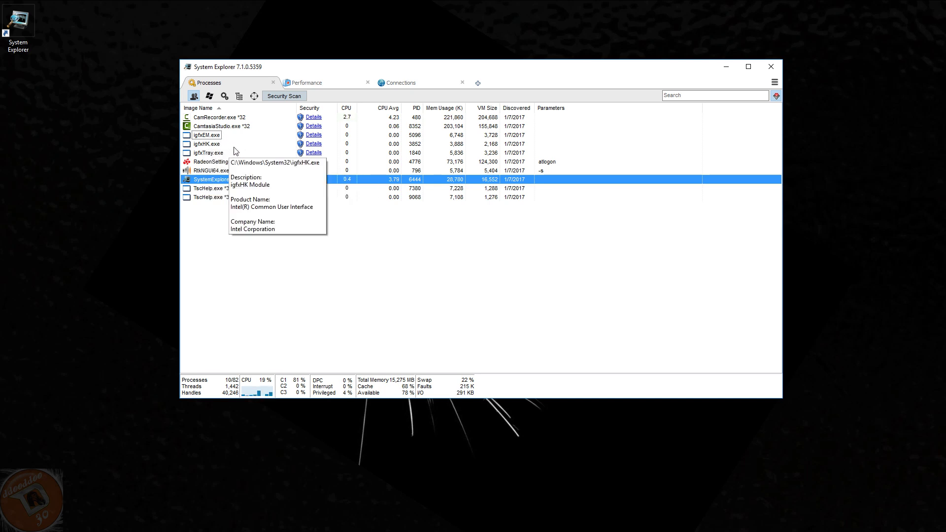
# Look up igfxEM.exe online from its process entry and browse the results in a maximized browser window.
pyautogui.moveTo(279, 164)
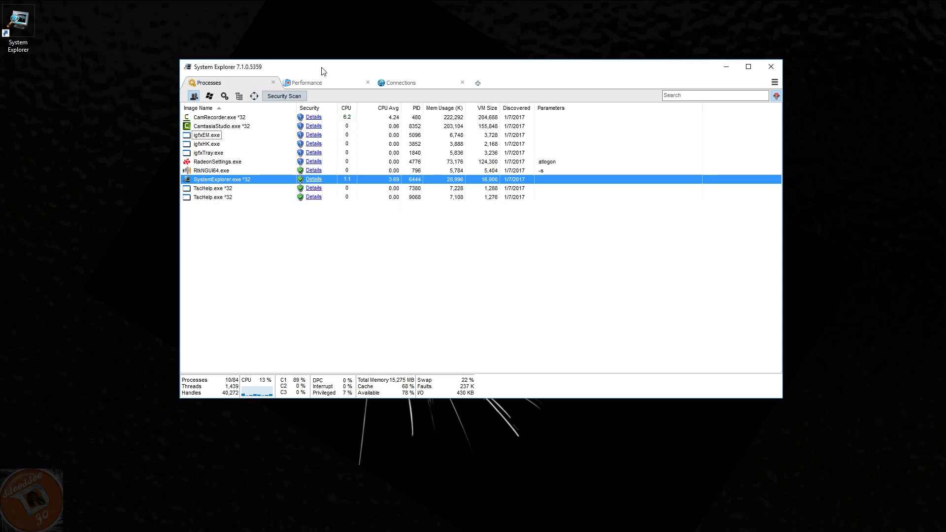
pyautogui.moveTo(323, 71); pyautogui.dragTo(277, 101)
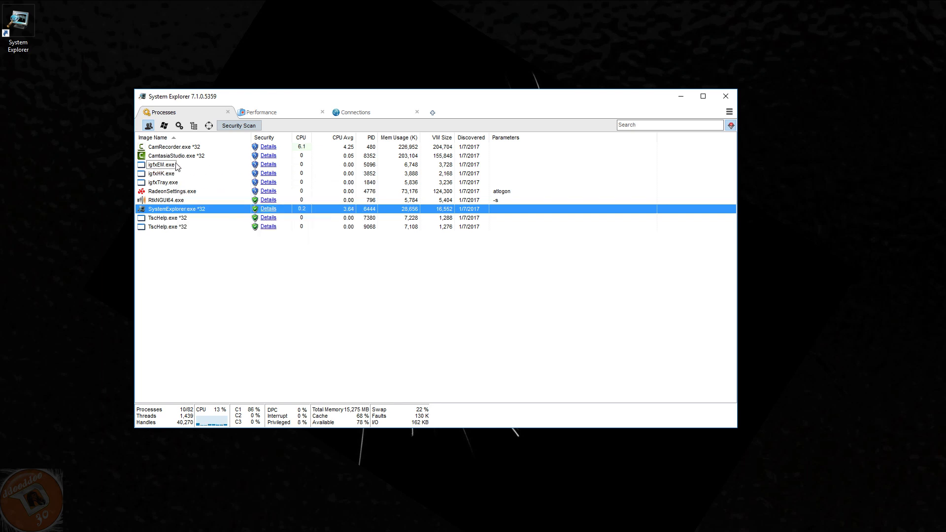
pyautogui.moveTo(157, 171)
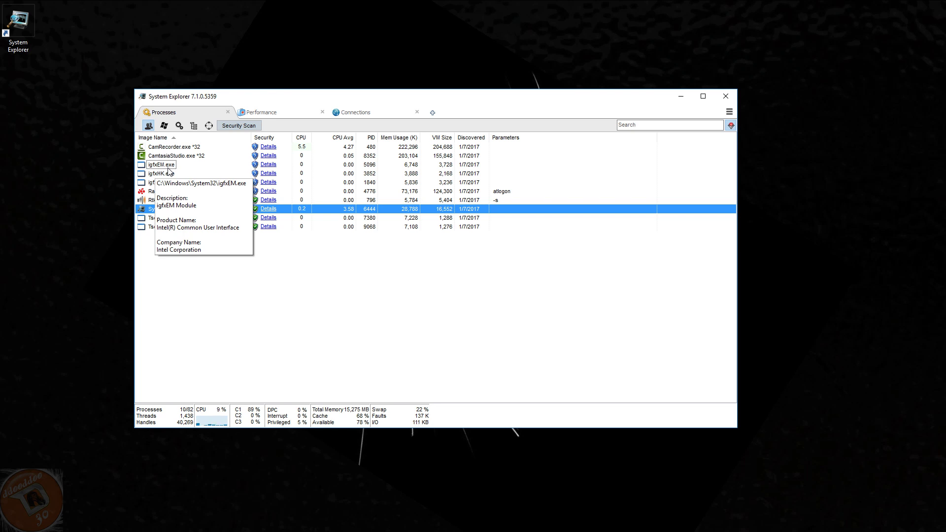
pyautogui.rightClick(167, 166)
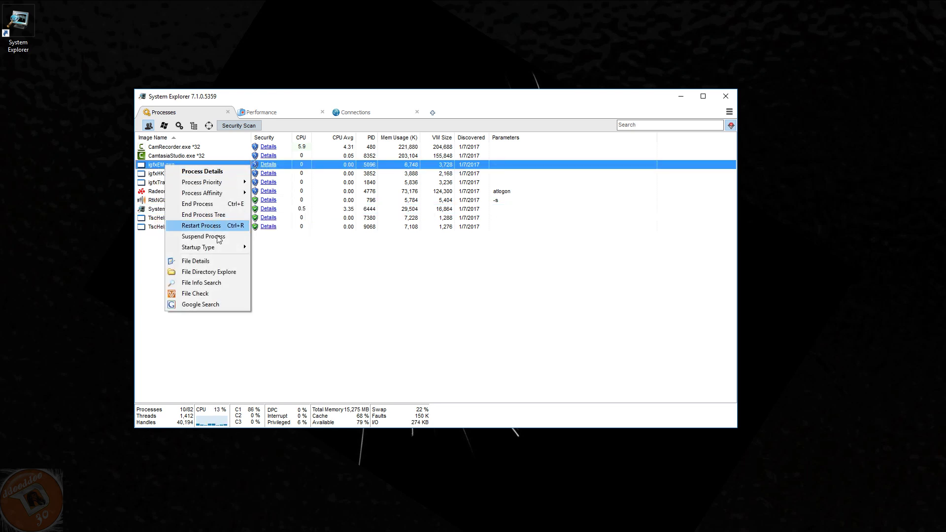
pyautogui.click(209, 304)
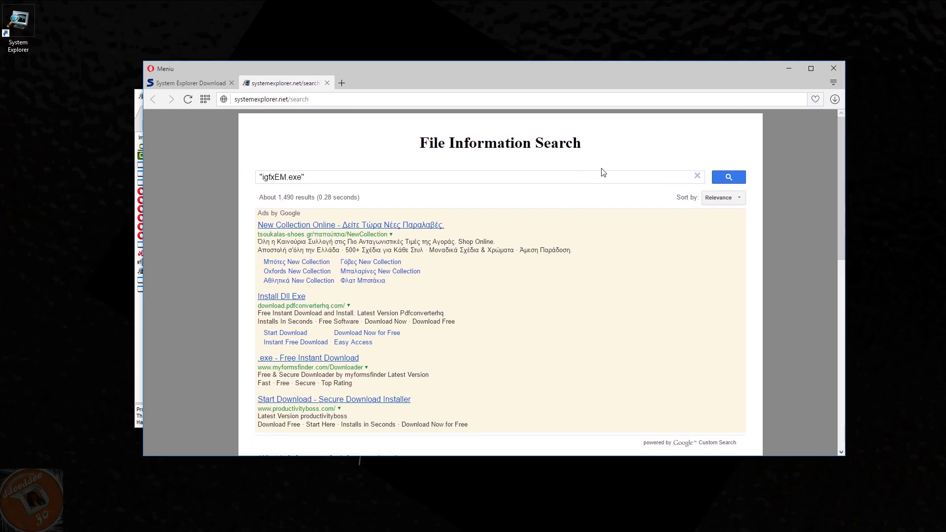
pyautogui.click(811, 69)
pyautogui.scroll(-1, 613, 201)
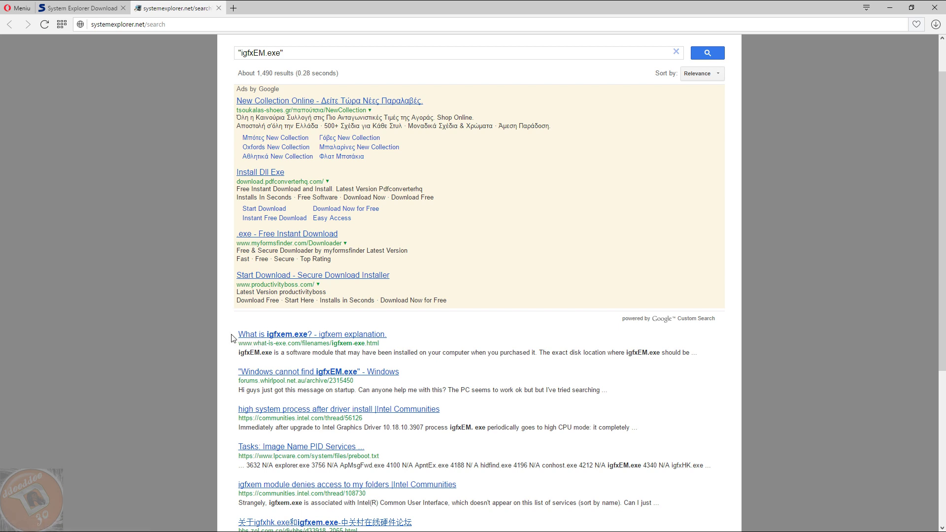
# Copy the text "What is igfxem.exe" from the title of the igfxem explanation result.
pyautogui.moveTo(234, 337); pyautogui.dragTo(309, 338)
pyautogui.rightClick(297, 336)
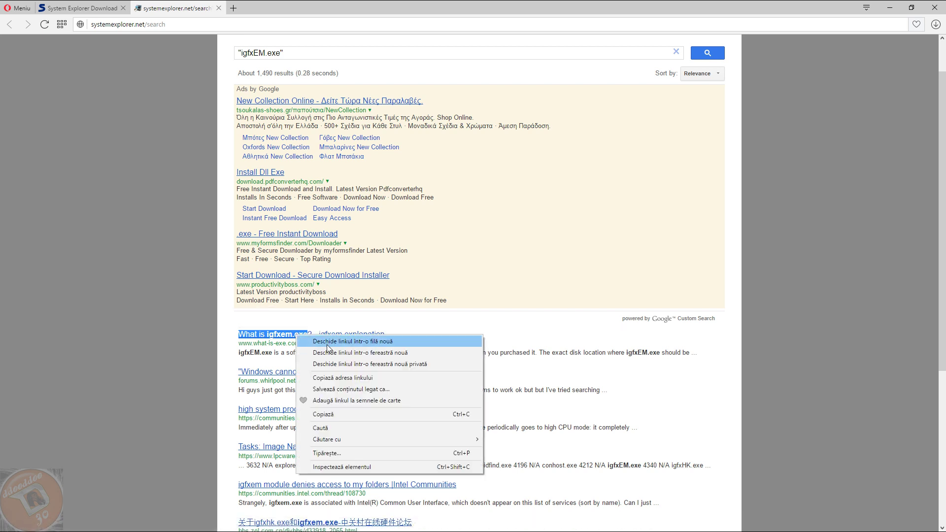
pyautogui.click(333, 414)
# Search Google for "What is igfxem.exe" in a new tab and open the Romanian translation of the File.net result.
pyautogui.click(234, 8)
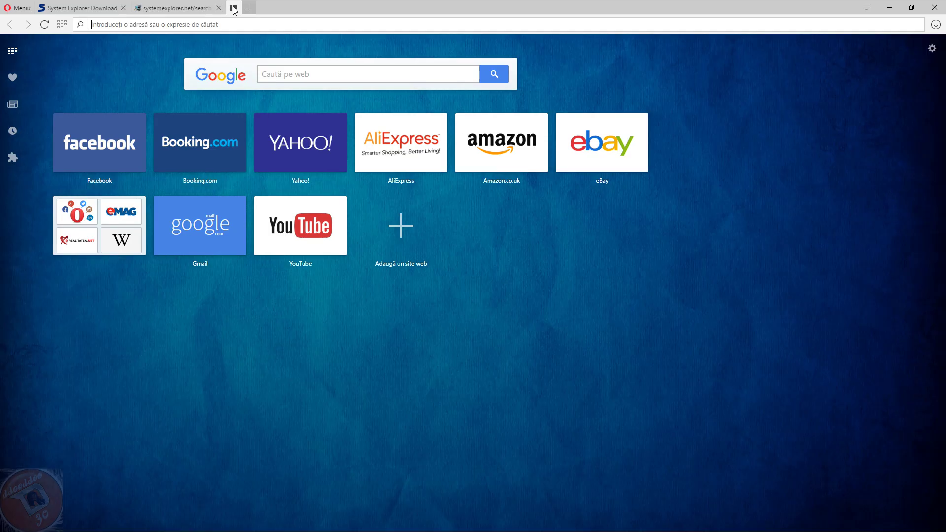
pyautogui.click(250, 25)
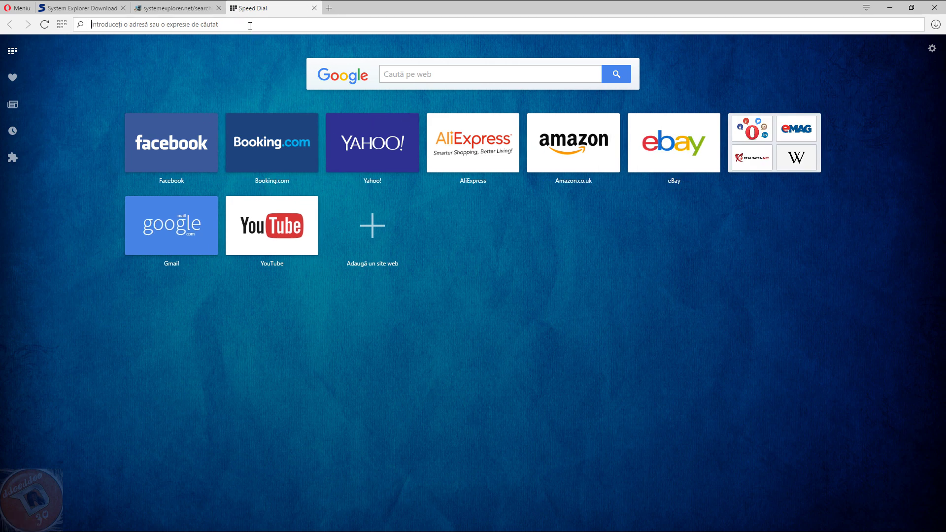
pyautogui.rightClick(250, 24)
pyautogui.click(285, 70)
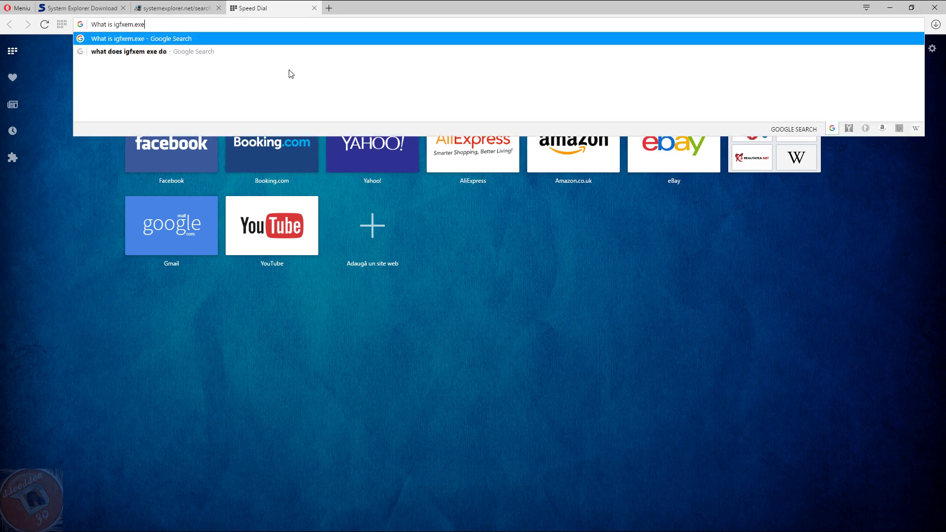
pyautogui.press('Return')
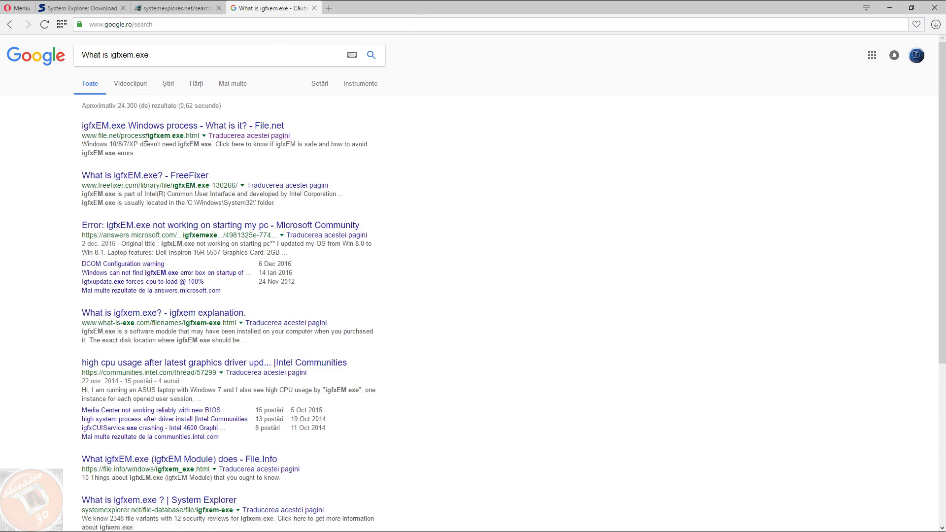
pyautogui.click(246, 136)
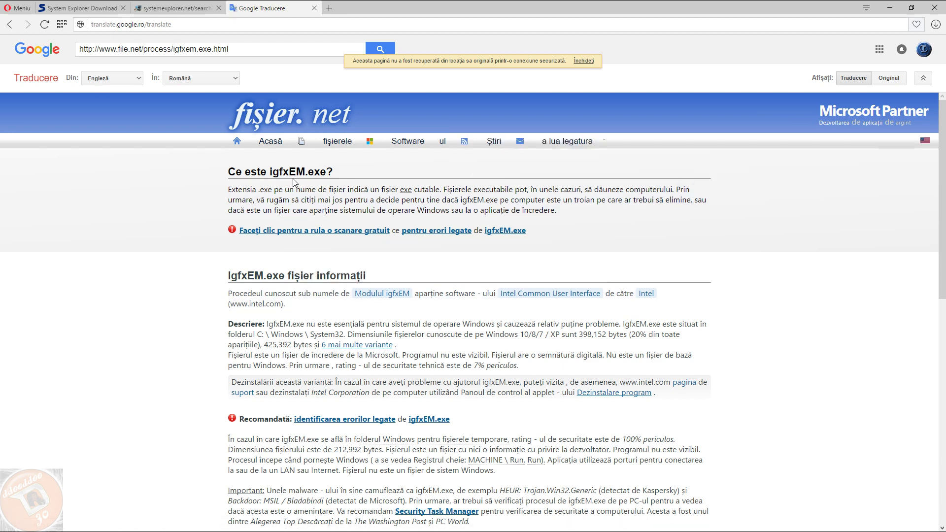
pyautogui.moveTo(307, 177)
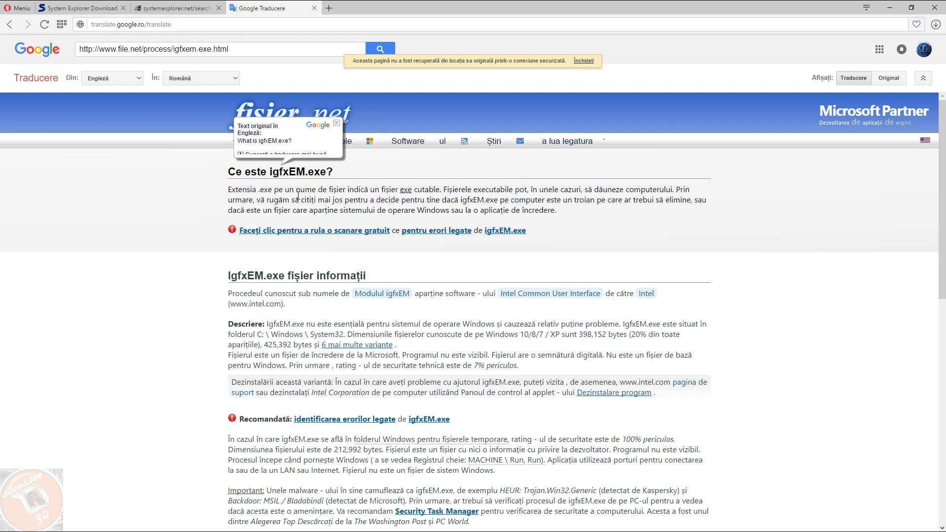
# Read the translated igfxEM.exe description and file information on the File.net page and minimize the browser.
pyautogui.moveTo(333, 199)
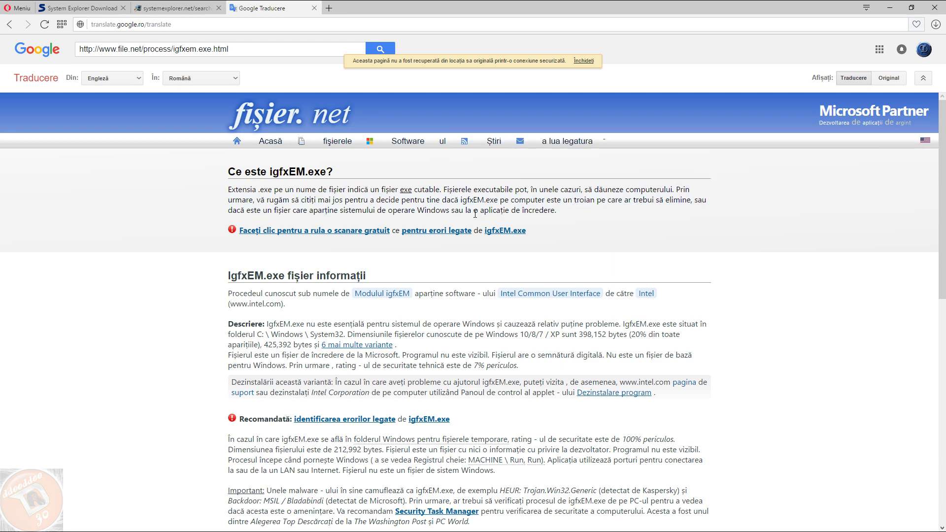
pyautogui.moveTo(186, 191); pyautogui.dragTo(305, 225)
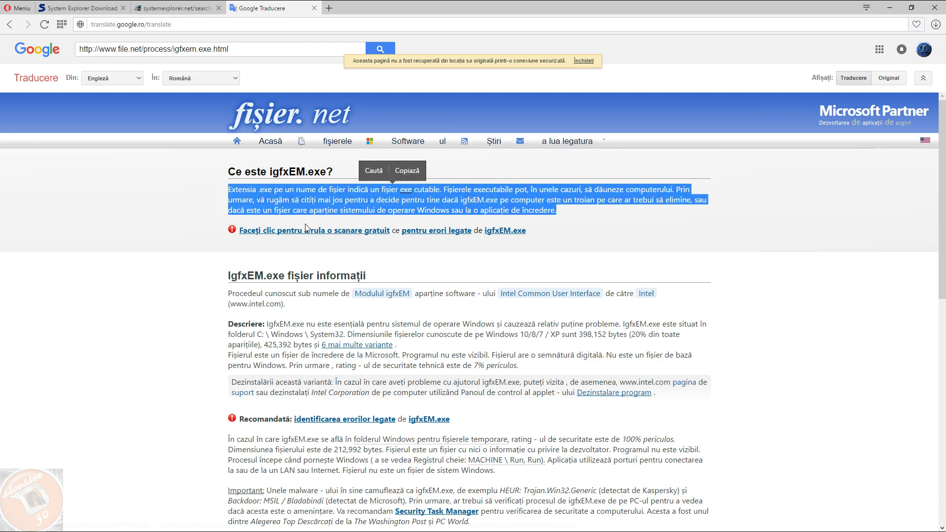
pyautogui.scroll(-1, 357, 228)
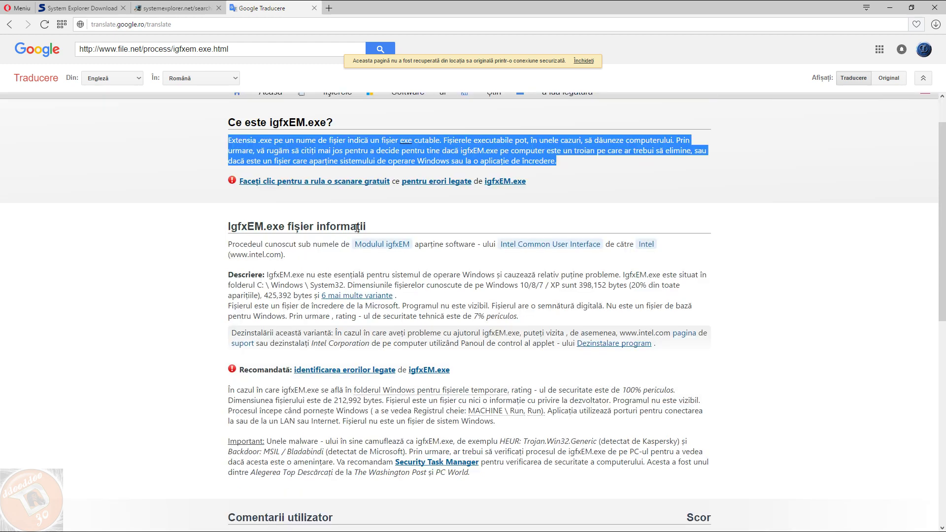
pyautogui.moveTo(357, 227)
pyautogui.moveTo(430, 285)
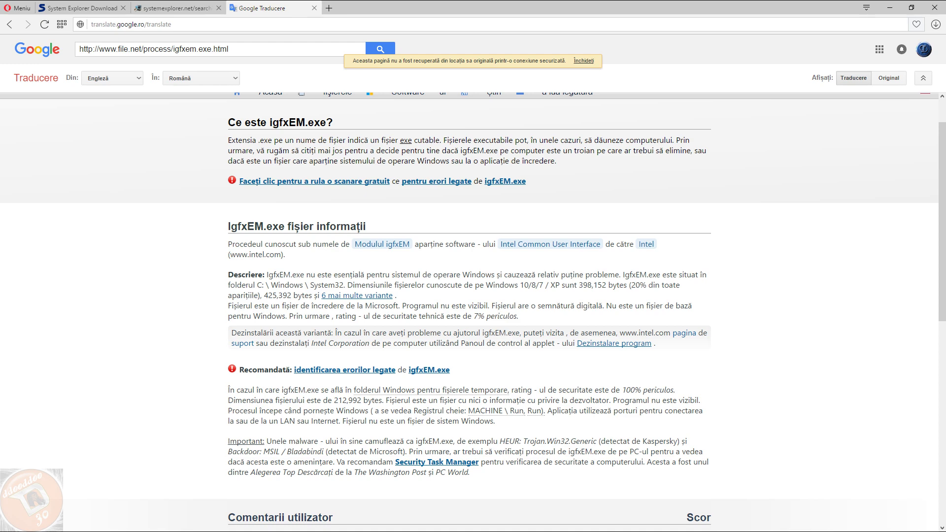
pyautogui.click(892, 7)
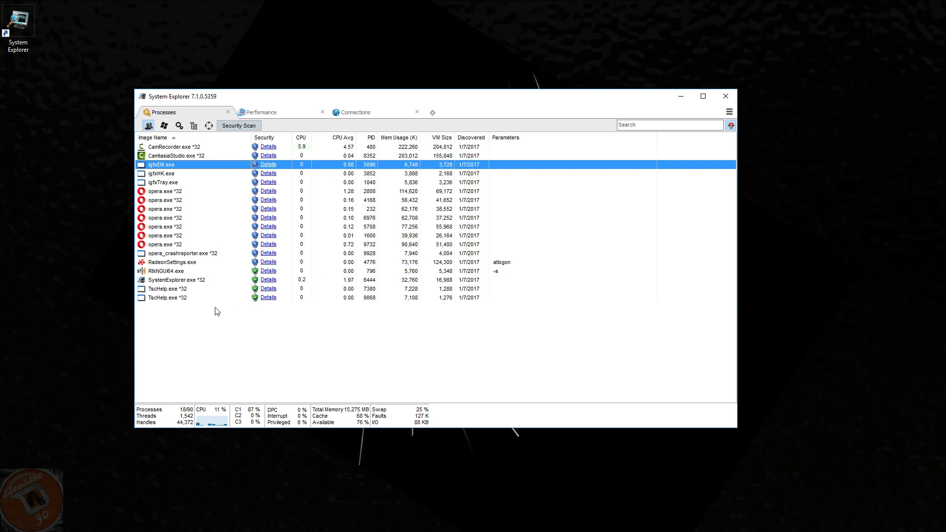
# Look up TscHelp.exe on Google from its entry in System Explorer's process list and browse the results.
pyautogui.moveTo(171, 298)
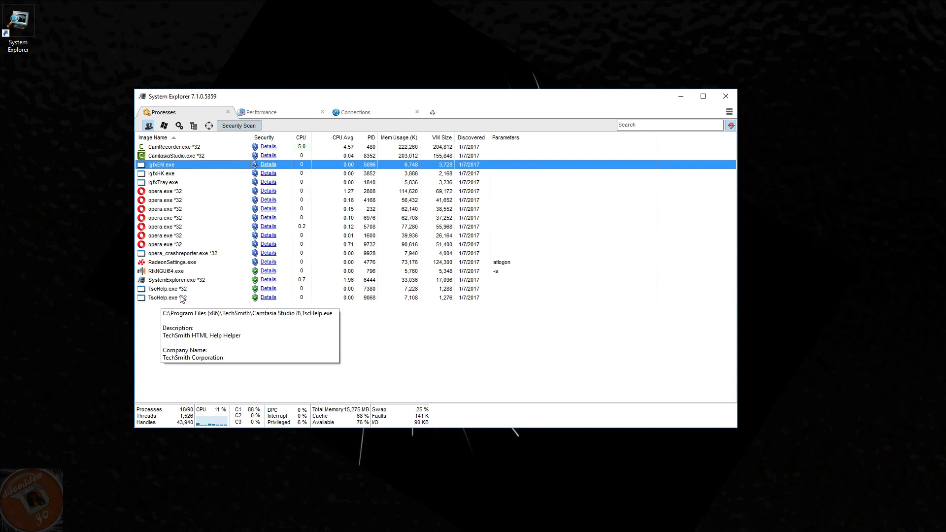
pyautogui.rightClick(172, 290)
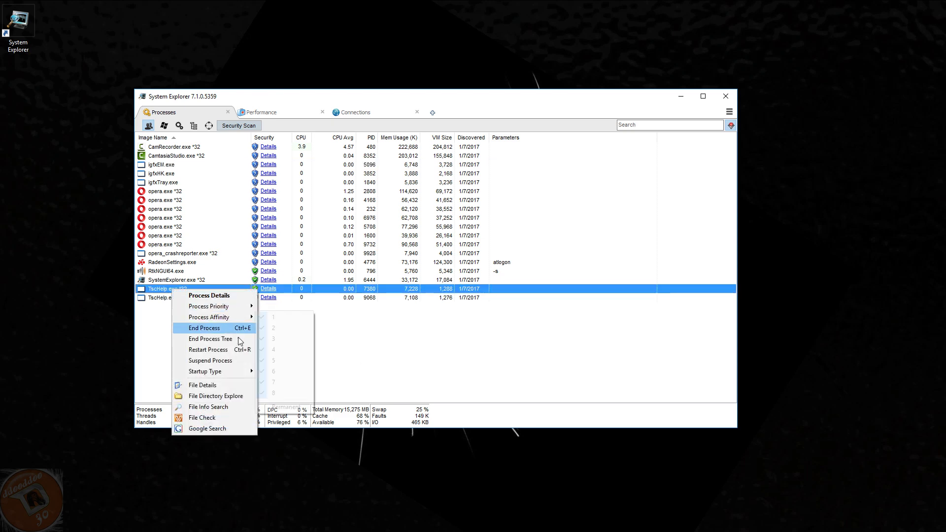
pyautogui.click(221, 430)
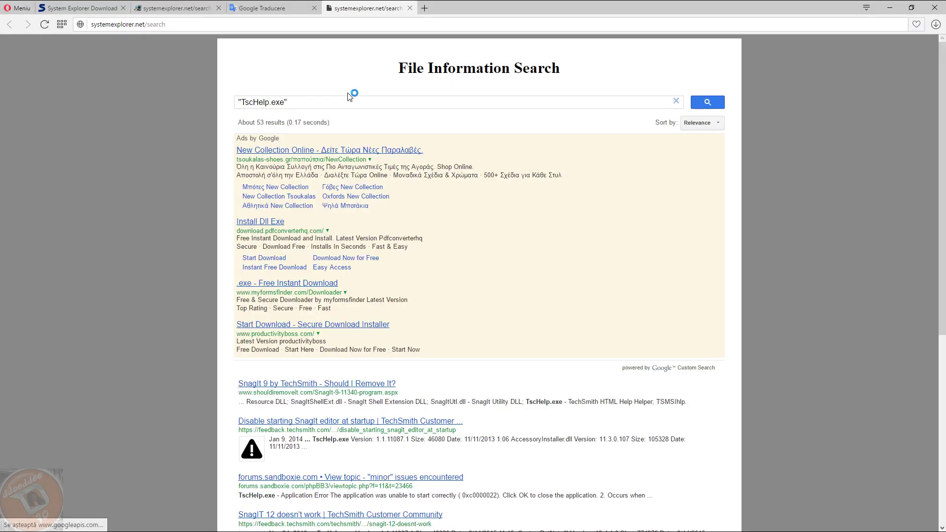
pyautogui.scroll(-2, 443, 262)
pyautogui.scroll(-2, 454, 285)
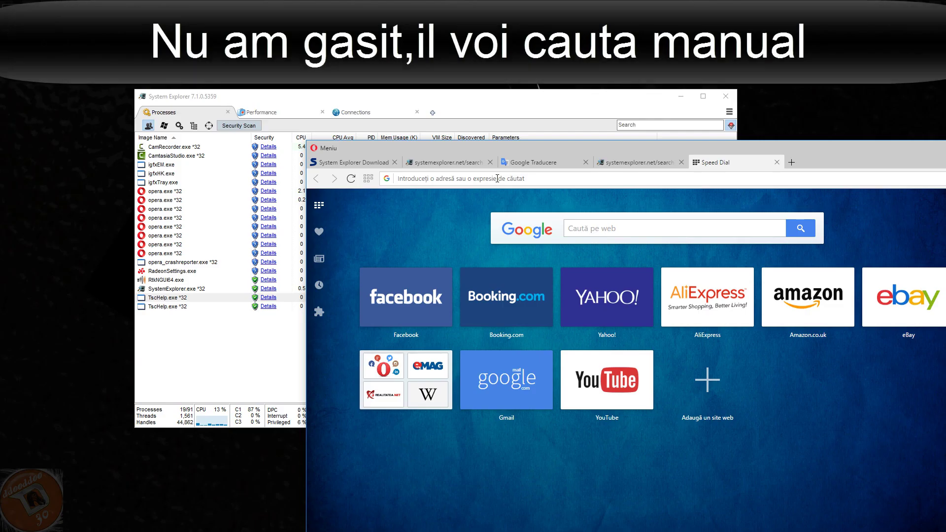
# Search Google for "What is Tschelo.exe", read the Romanian translation of the mightychicken.com tschelp.exe page, and minimize the browser.
pyautogui.click(496, 178)
pyautogui.write('W')
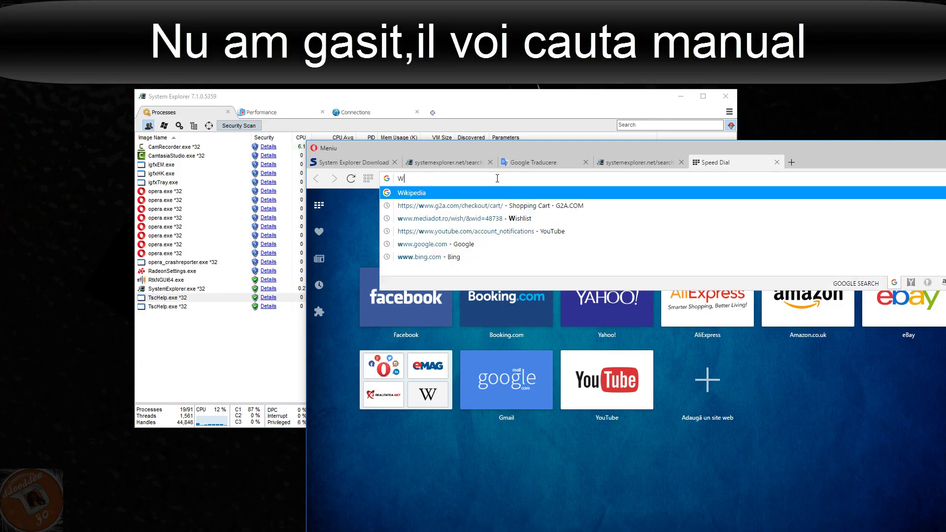
pyautogui.write('hat is ')
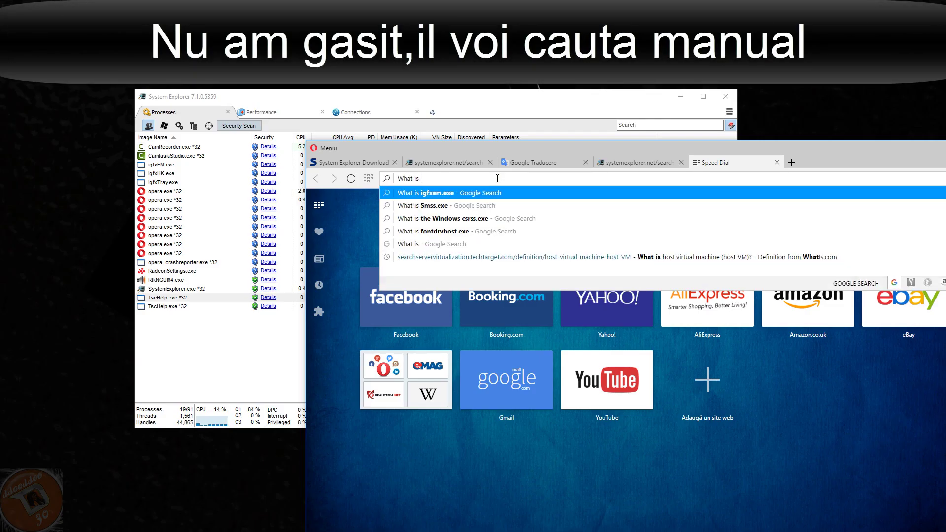
pyautogui.write('Tschelo.exe')
pyautogui.press('Return')
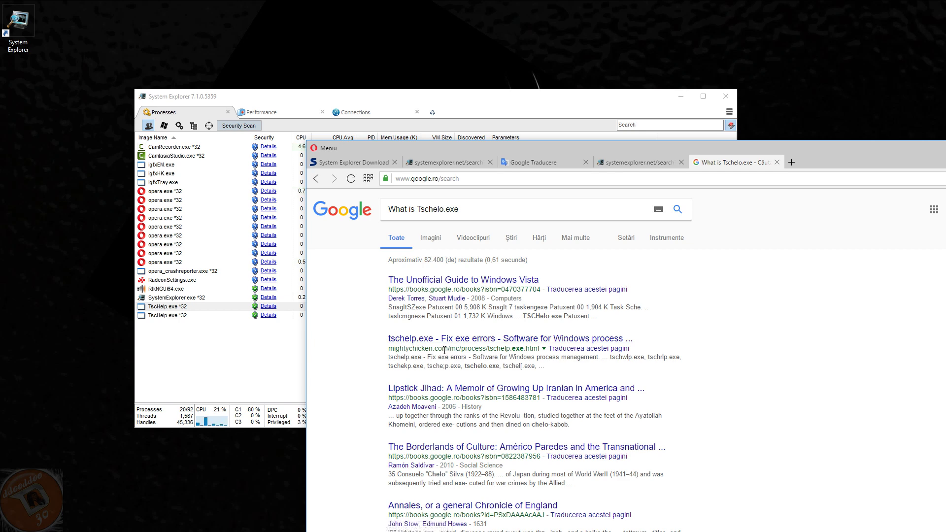
pyautogui.click(593, 349)
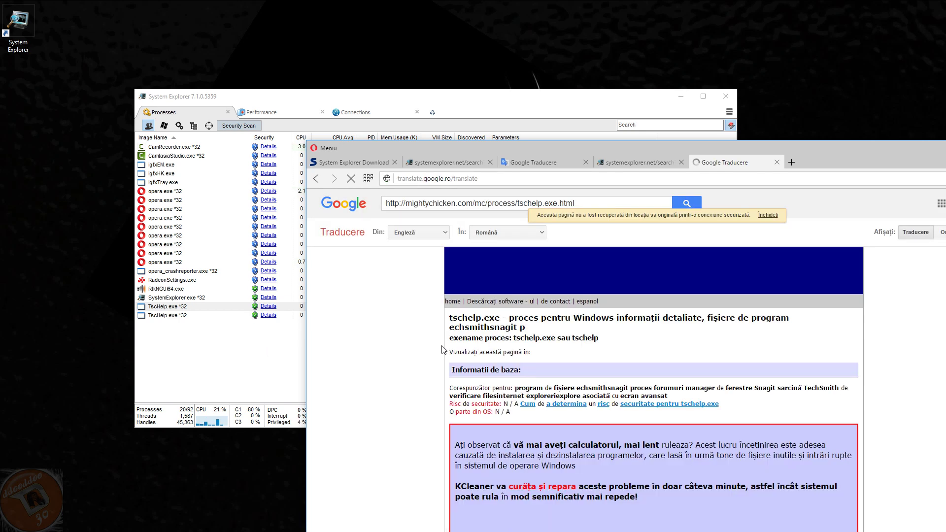
pyautogui.scroll(-5, 467, 305)
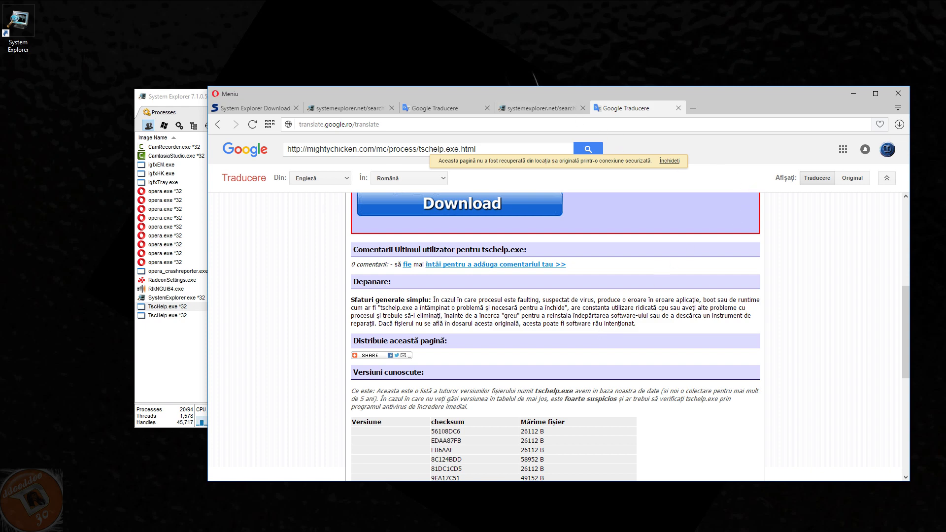
pyautogui.click(854, 93)
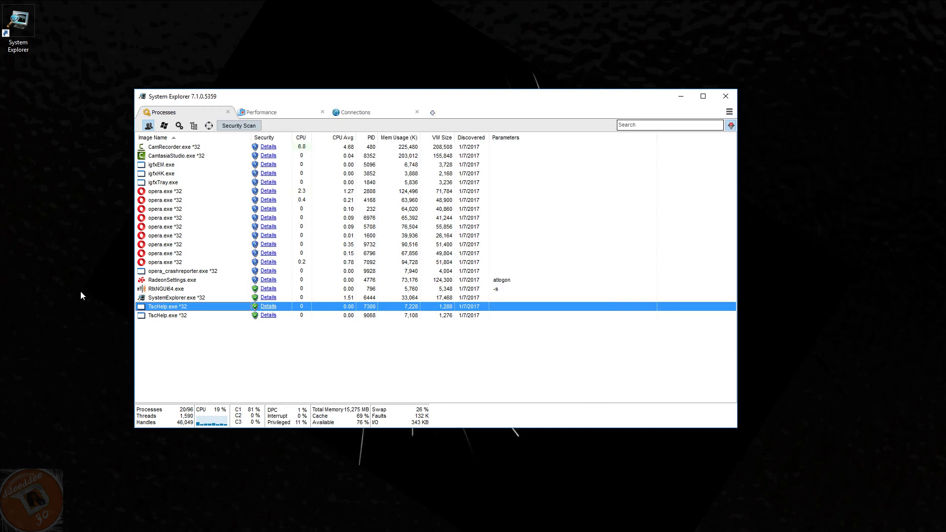
# Review the file details of the first TscHelp.exe process in its properties window and close it.
pyautogui.rightClick(162, 309)
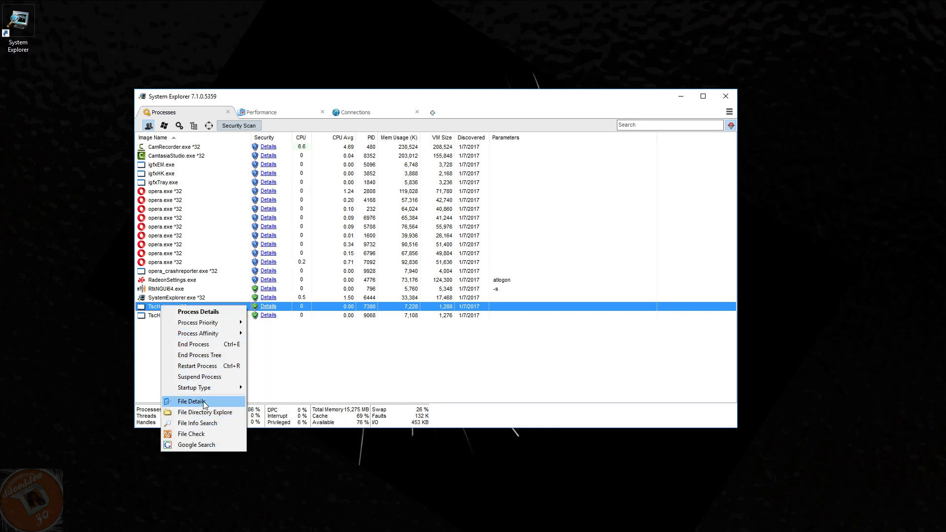
pyautogui.click(182, 402)
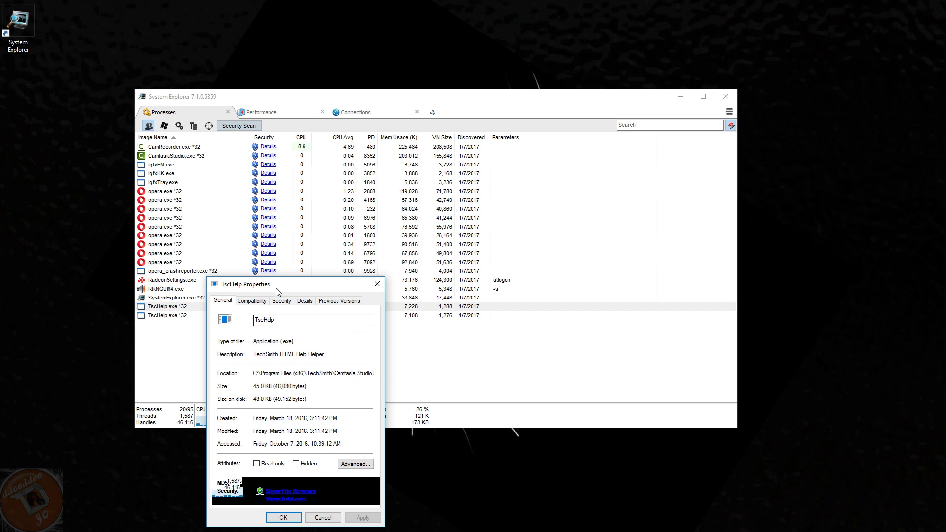
pyautogui.moveTo(277, 292); pyautogui.dragTo(429, 265)
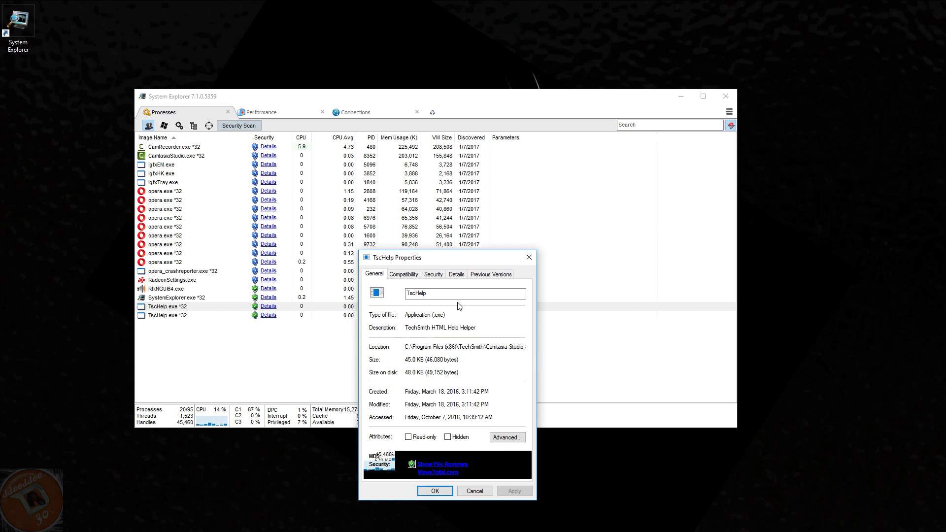
pyautogui.press('Escape')
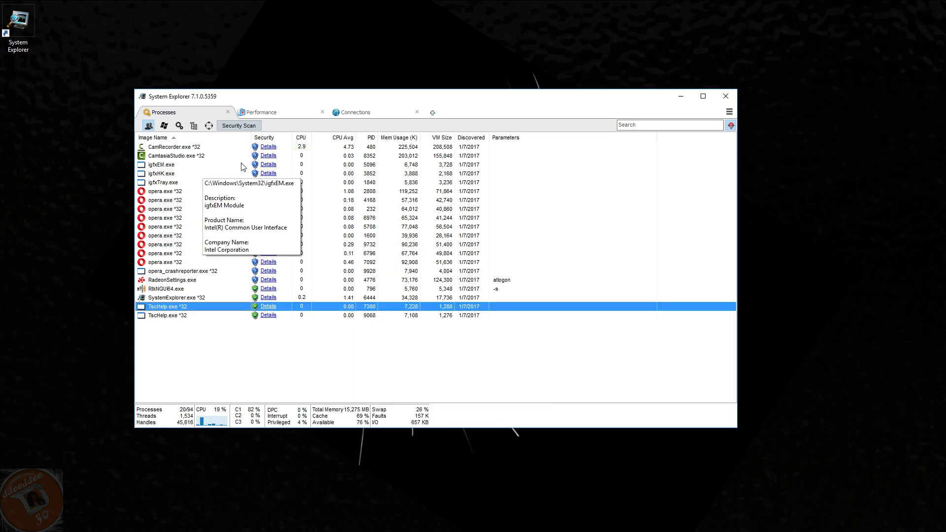
# Include the Windows processes in the list, look up csrss.exe online from its entry, and browse the results in a maximized browser window.
pyautogui.click(164, 125)
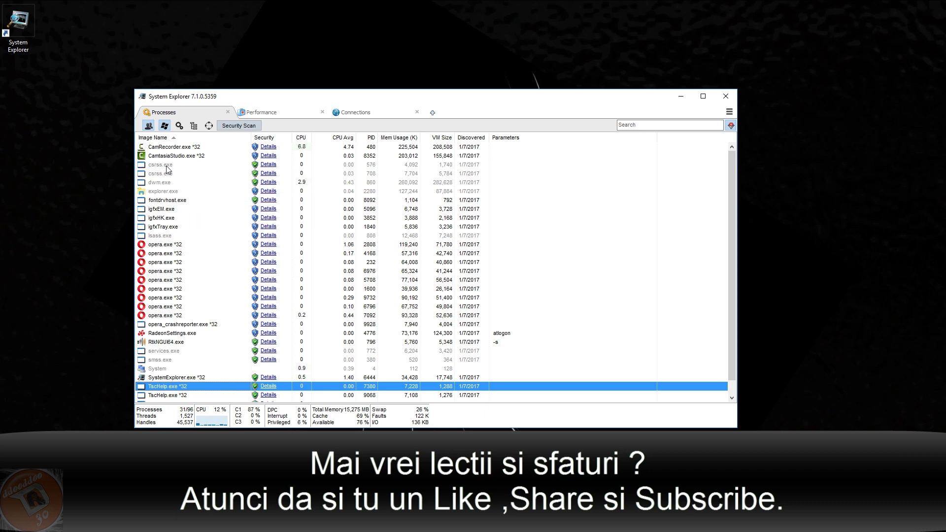
pyautogui.rightClick(166, 166)
pyautogui.click(232, 306)
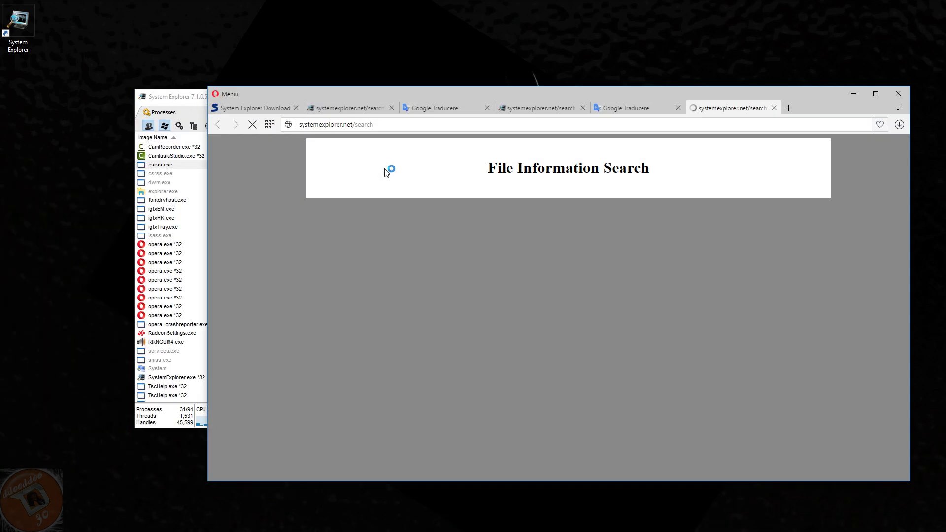
pyautogui.moveTo(821, 96); pyautogui.dragTo(753, 42)
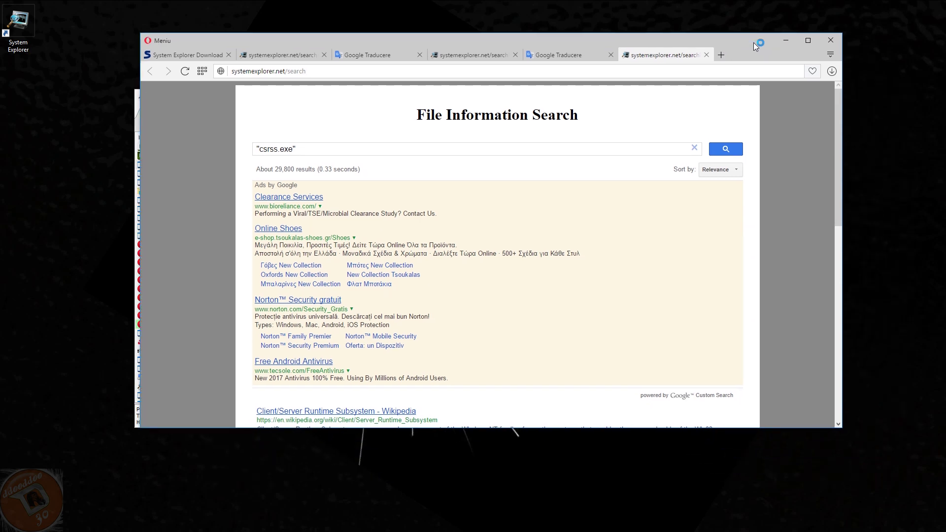
pyautogui.click(808, 40)
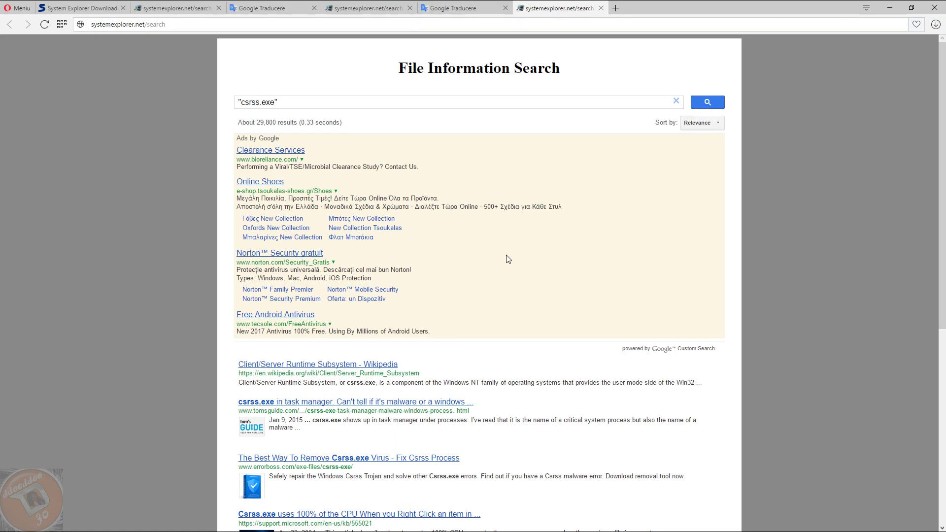
pyautogui.scroll(-2, 506, 255)
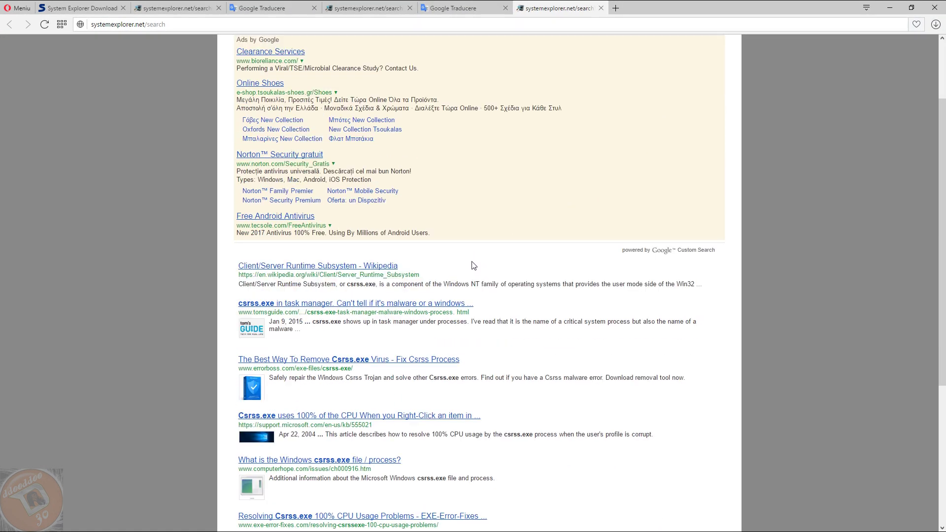
pyautogui.scroll(-2, 471, 270)
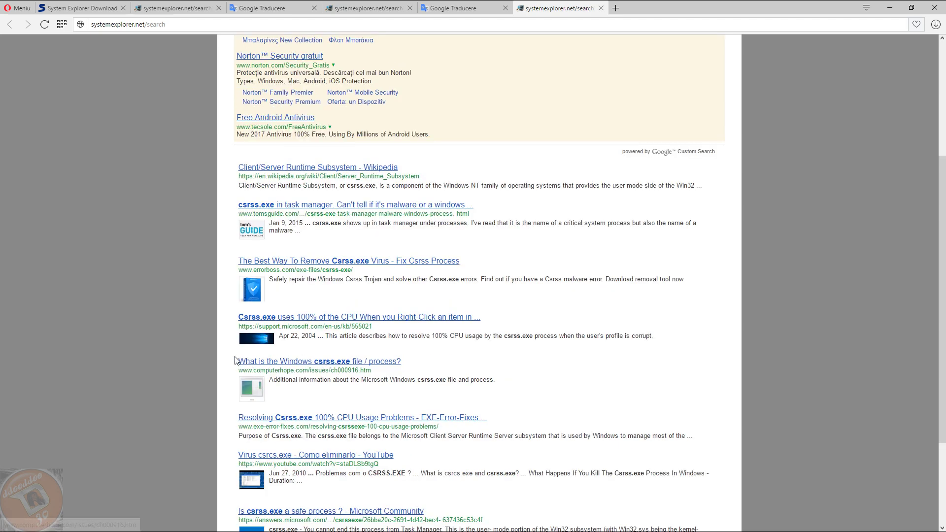
# Copy the text "What is the Windows csrss.exe" from the title of the computerhope.com result.
pyautogui.moveTo(237, 361); pyautogui.dragTo(352, 366)
pyautogui.hotkey('ctrl', 'c')
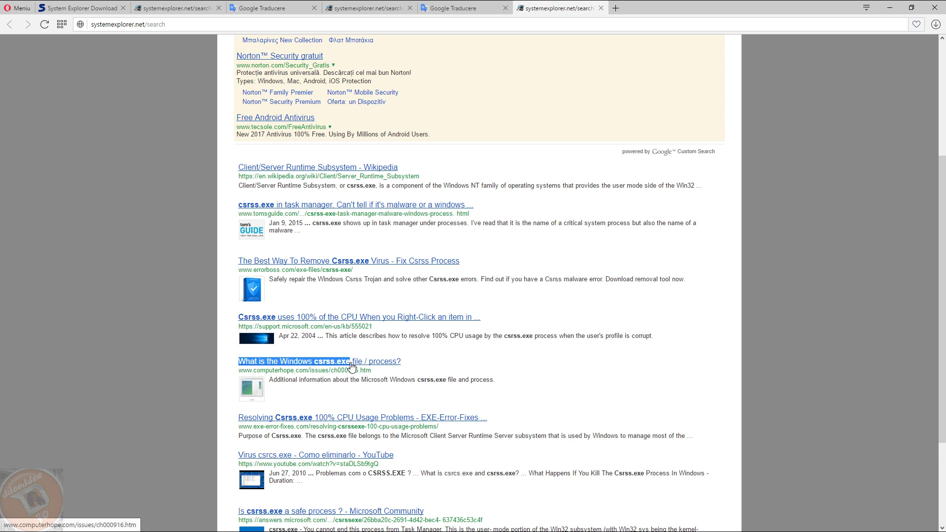
pyautogui.rightClick(336, 362)
pyautogui.moveTo(374, 464)
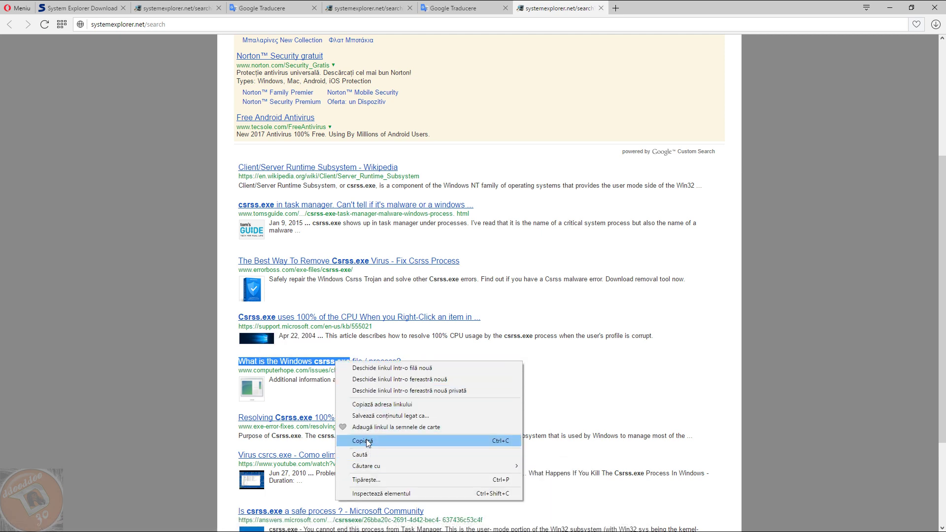
pyautogui.click(367, 442)
# Search Google for the copied text in a new tab and open the Romanian translation of the Microsoft Community result.
pyautogui.click(616, 8)
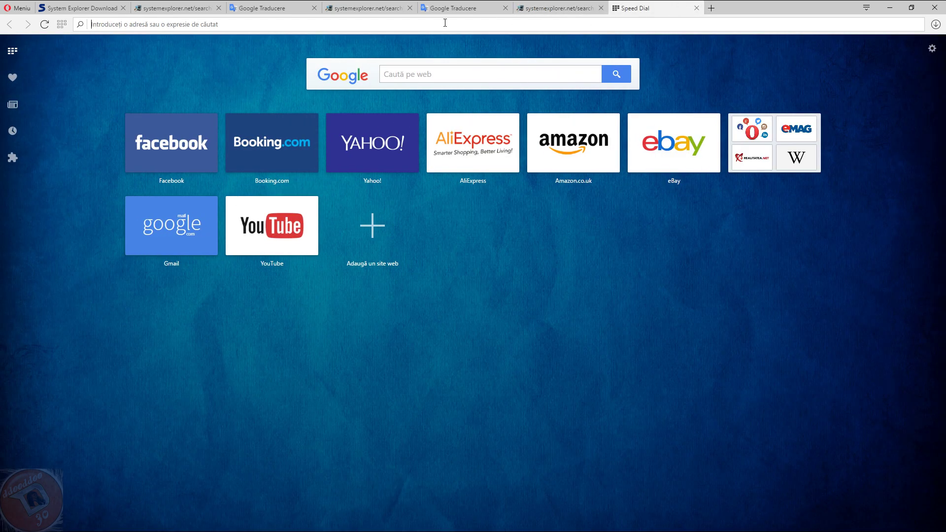
pyautogui.rightClick(444, 22)
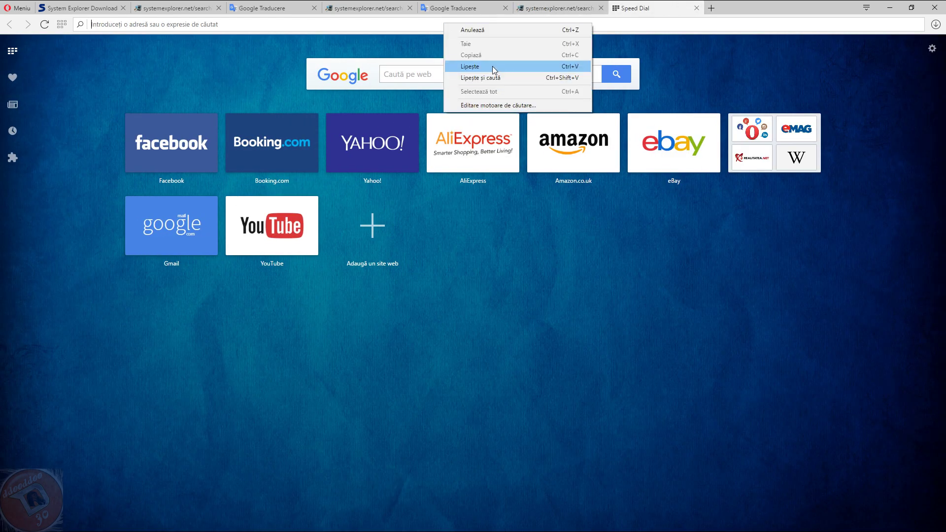
pyautogui.click(493, 66)
pyautogui.press('Return')
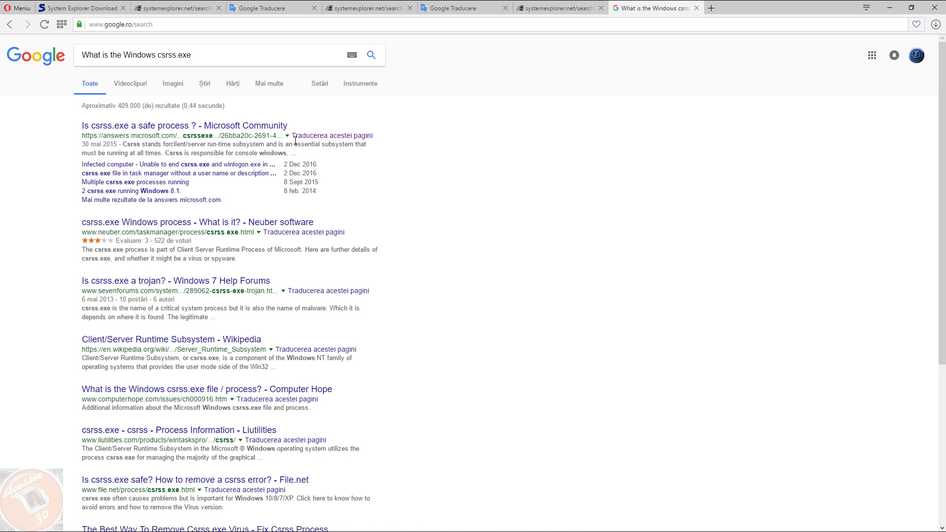
pyautogui.click(325, 136)
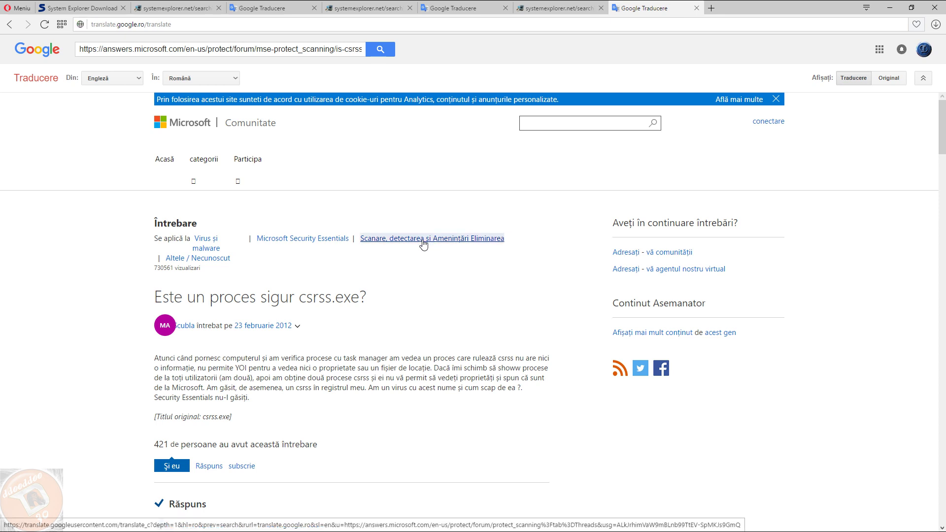
# Read the answer about csrss.exe in the translated thread and return to System Explorer to look through its process list.
pyautogui.scroll(-7, 500, 250)
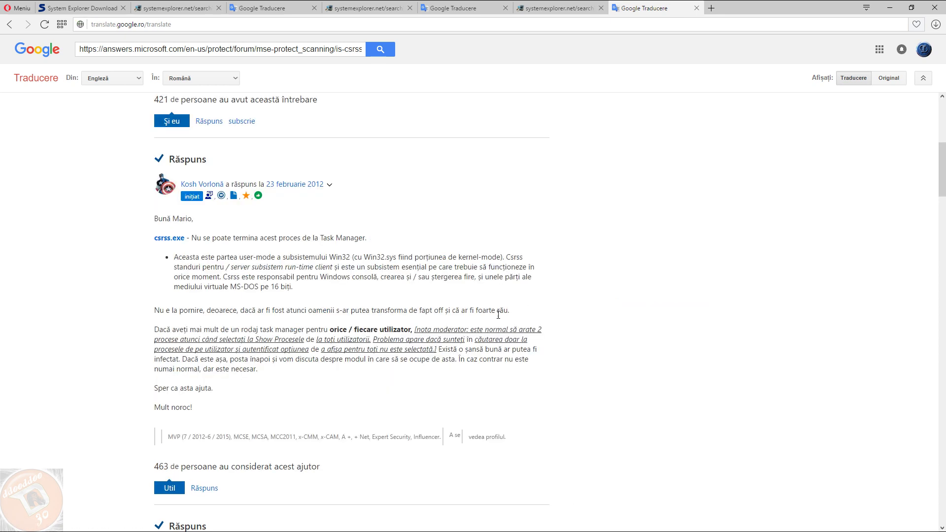
pyautogui.moveTo(420, 311)
pyautogui.scroll(-1, 644, 224)
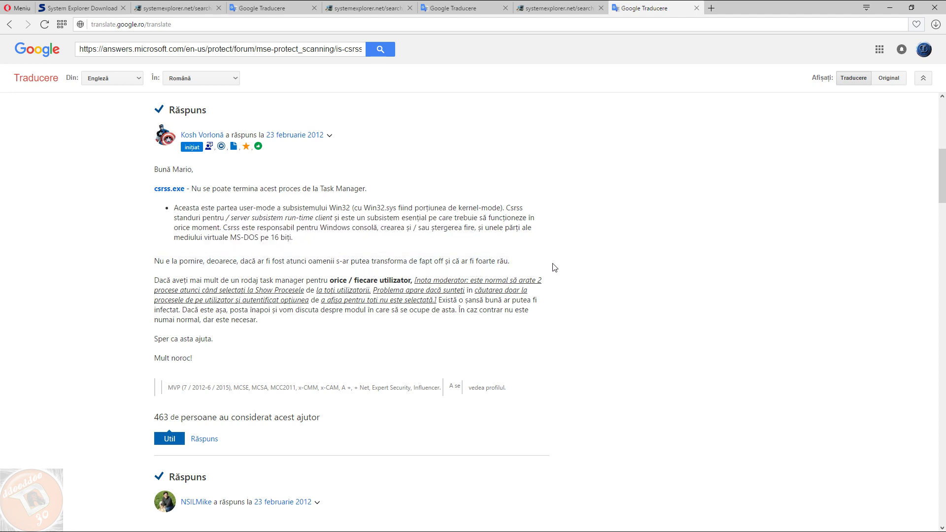
pyautogui.moveTo(561, 262); pyautogui.dragTo(532, 272)
pyautogui.moveTo(217, 280)
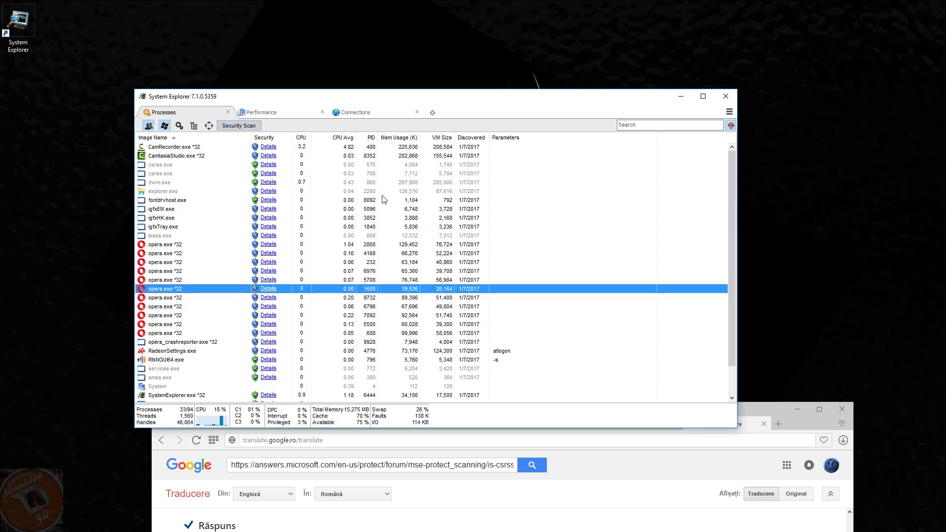
pyautogui.scroll(-1, 512, 237)
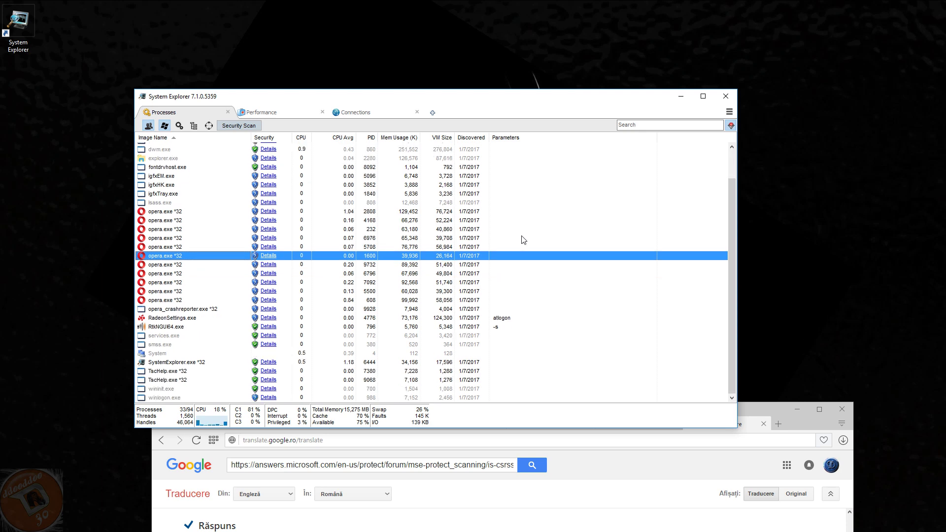
# View the Performance graphs in System Explorer, then open YouTube in Opera and watch how the graphs respond.
pyautogui.click(703, 97)
pyautogui.click(129, 19)
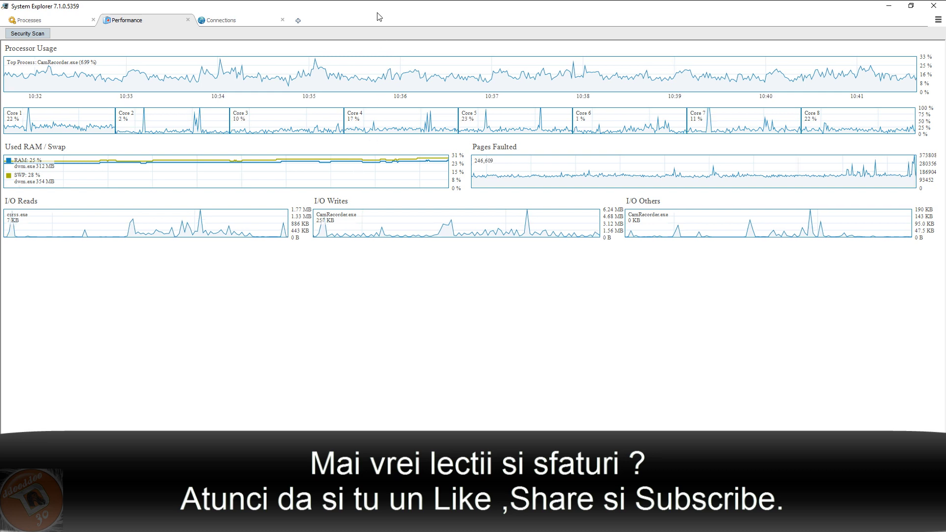
pyautogui.moveTo(383, 15); pyautogui.dragTo(459, 141)
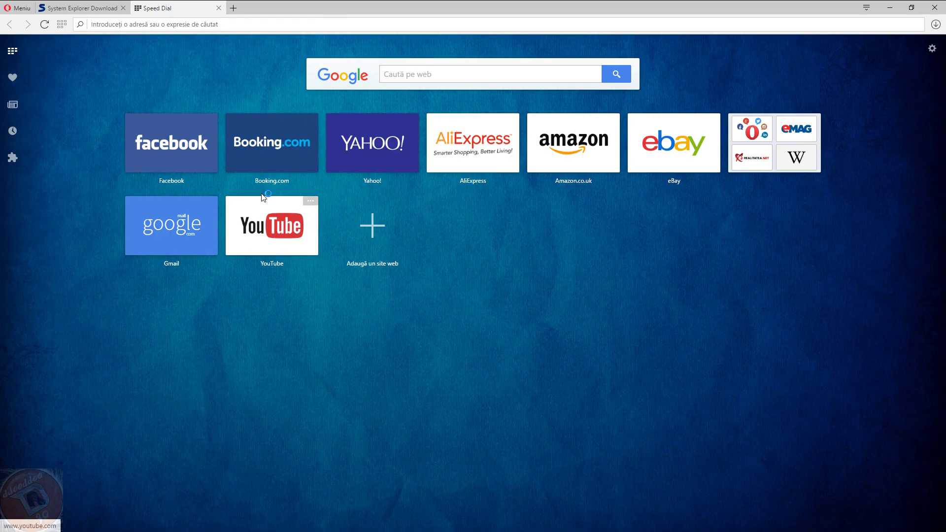
pyautogui.click(259, 207)
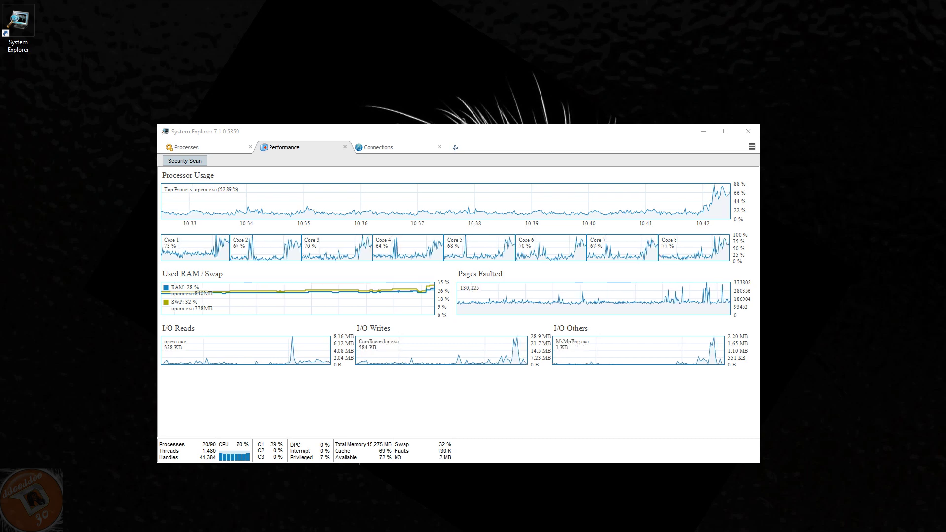
pyautogui.moveTo(0, 139); pyautogui.dragTo(0, 138)
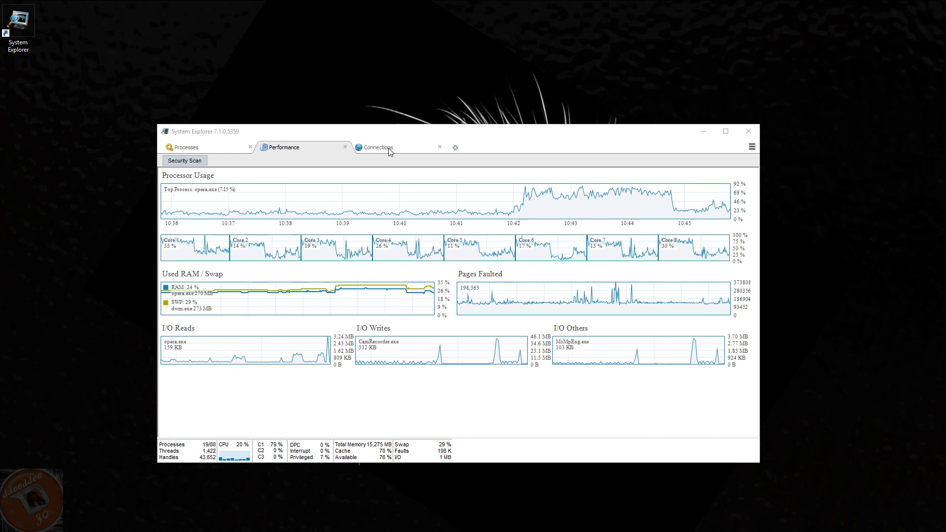
# Add the Tasks and Drivers views to System Explorer.
pyautogui.click(455, 148)
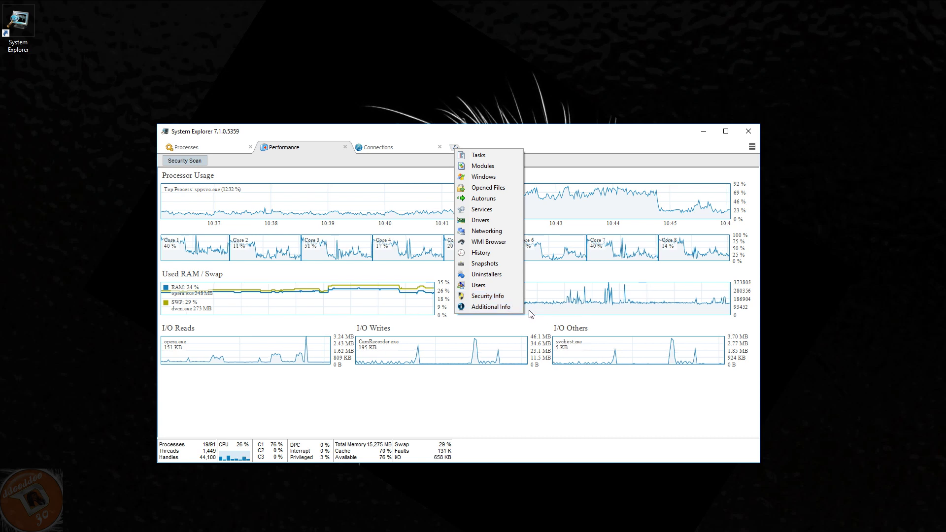
pyautogui.click(480, 155)
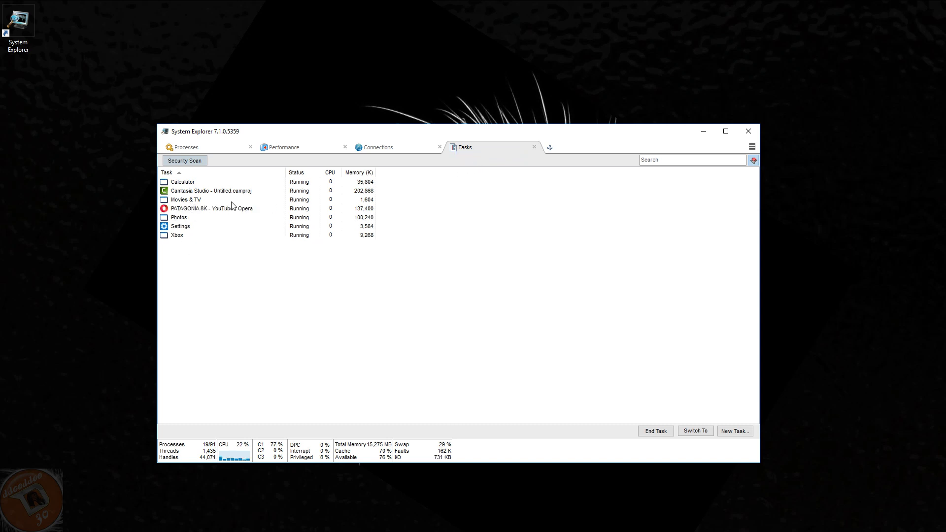
pyautogui.click(550, 147)
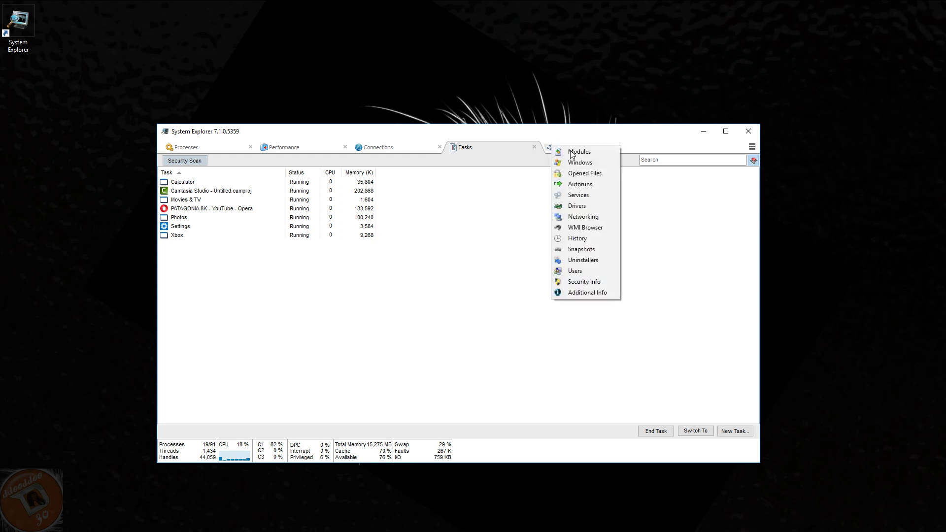
pyautogui.click(574, 206)
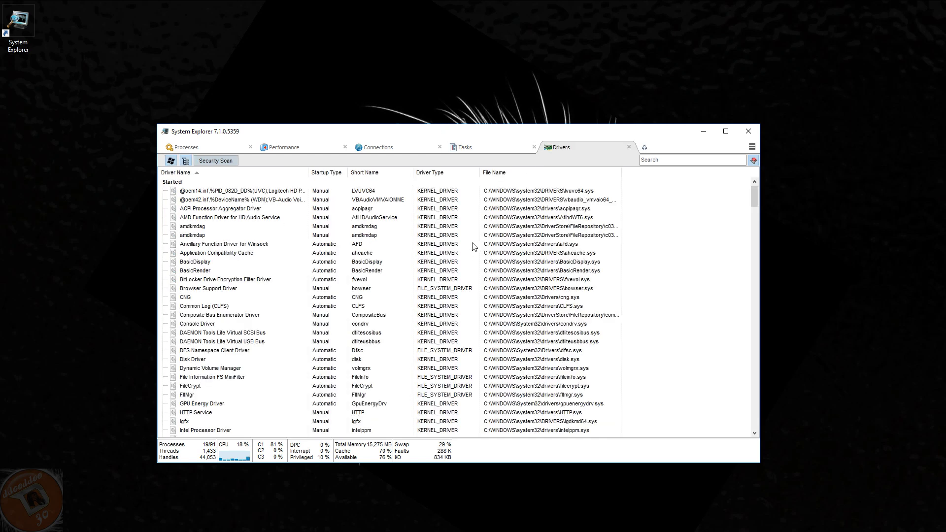
pyautogui.click(644, 148)
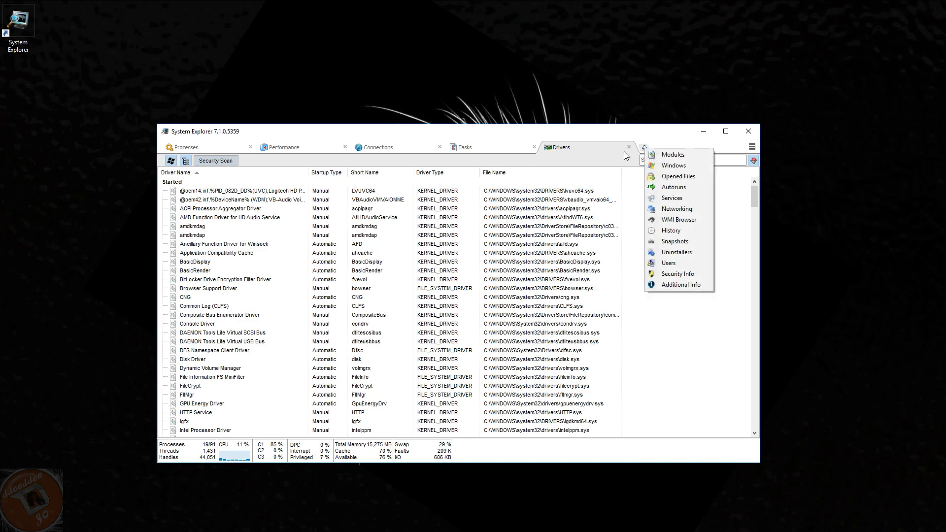
pyautogui.click(656, 316)
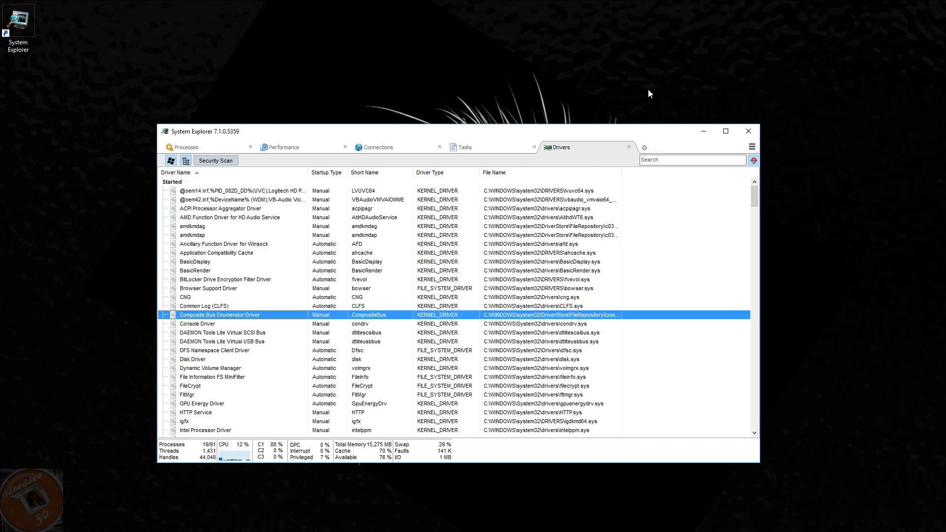
# Review the running processes alongside the performance graphs.
pyautogui.click(281, 147)
pyautogui.click(192, 148)
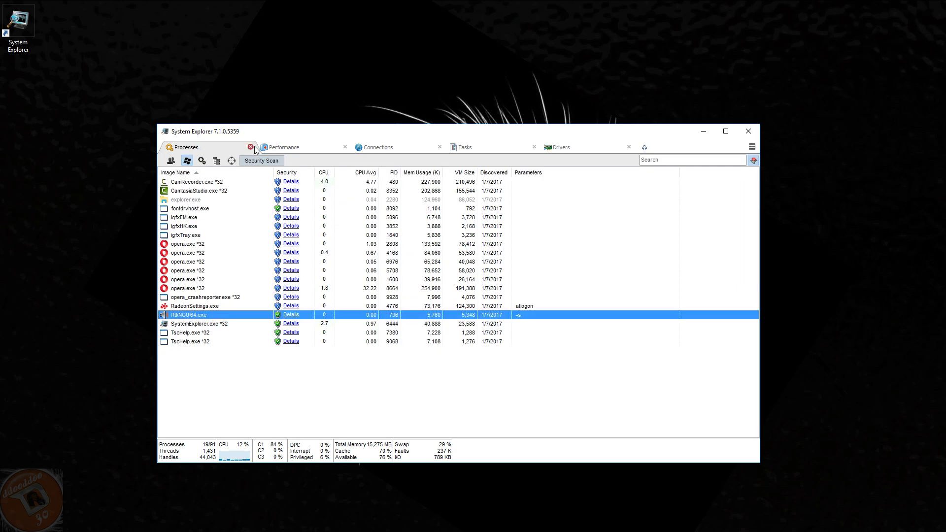
pyautogui.click(302, 148)
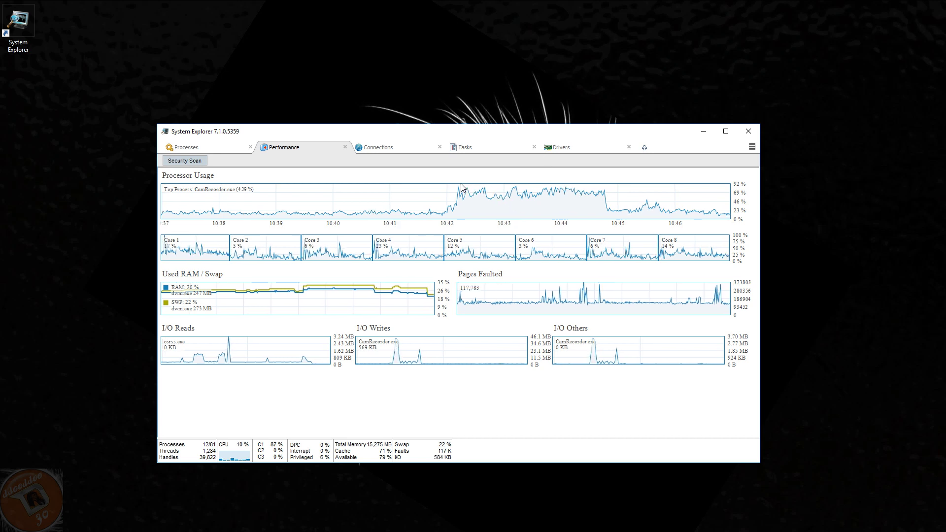
pyautogui.click(197, 147)
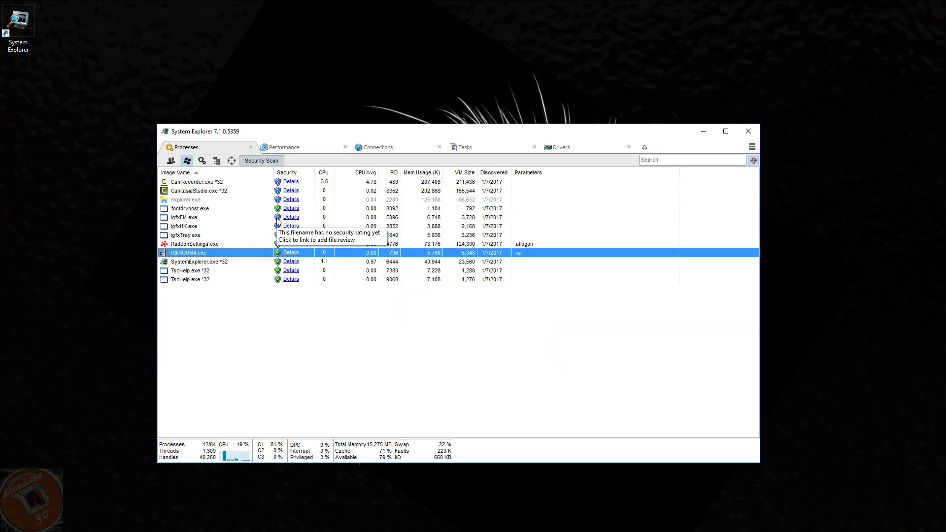
# Look through the actions and priority levels available for the igfxHK.exe process.
pyautogui.rightClick(192, 227)
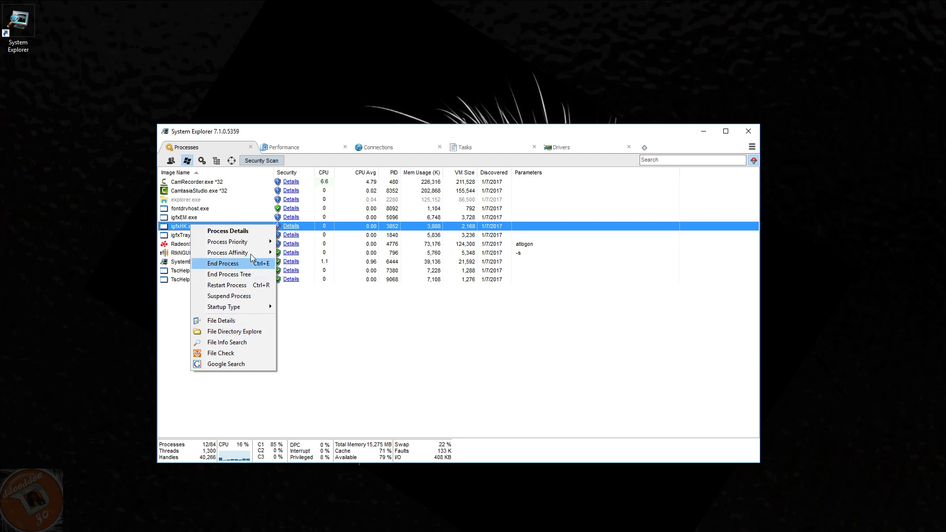
pyautogui.moveTo(250, 252)
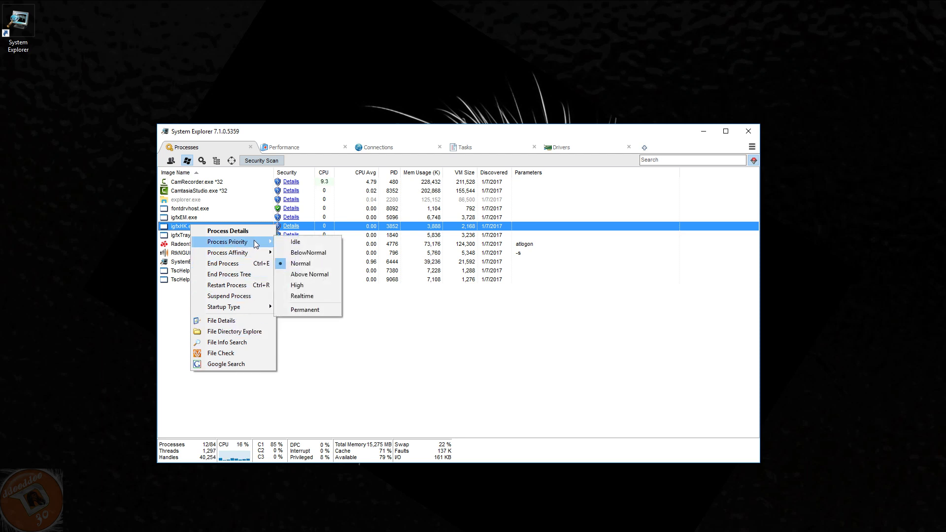
pyautogui.click(172, 330)
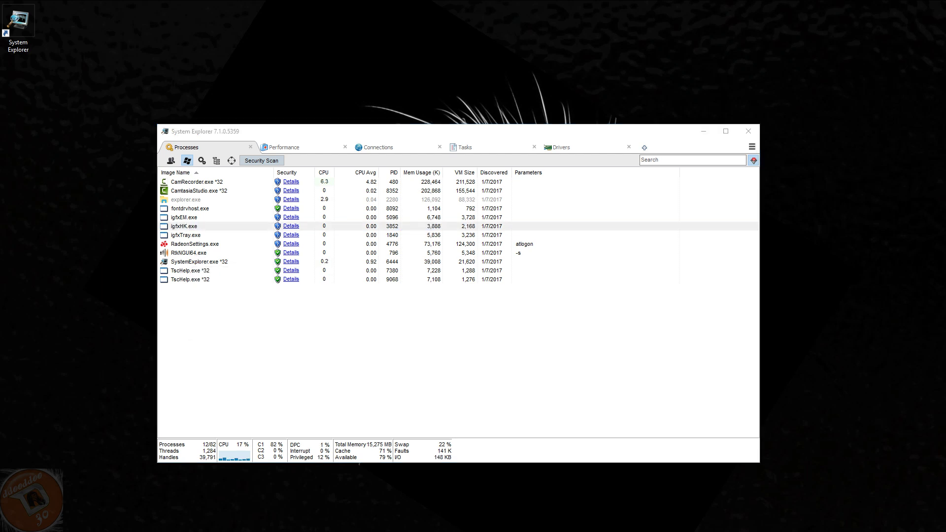
# Hide the System Explorer window to the notification area and launch Disk Defragmenter from its system utilities.
pyautogui.moveTo(74, 525)
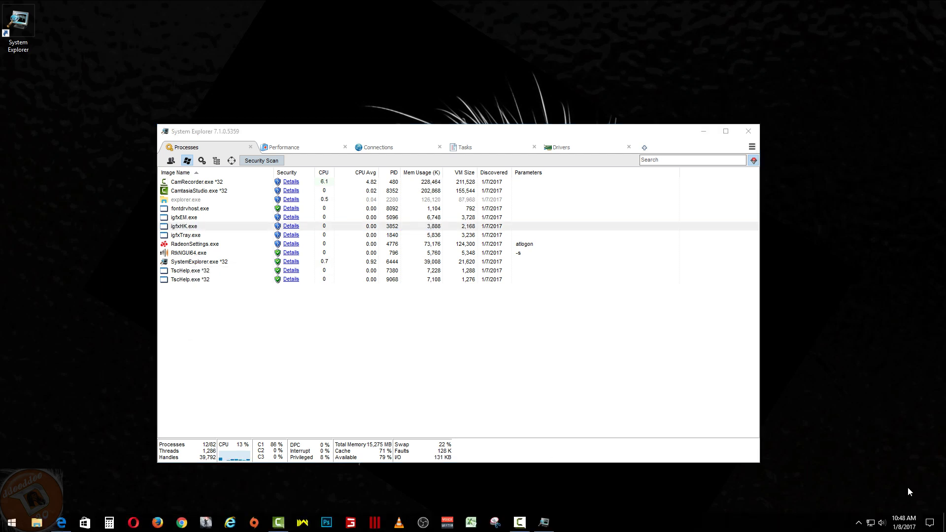
pyautogui.click(859, 527)
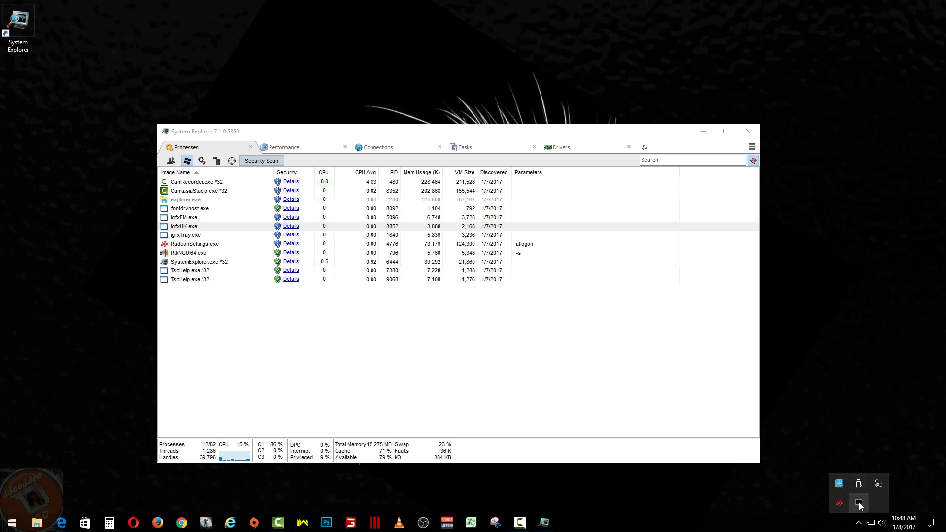
pyautogui.click(859, 504)
pyautogui.rightClick(859, 503)
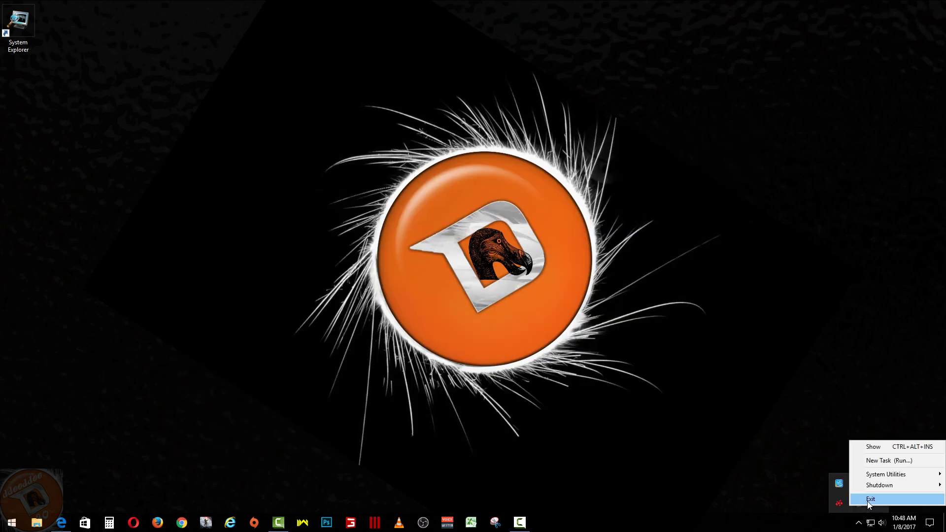
pyautogui.moveTo(879, 488)
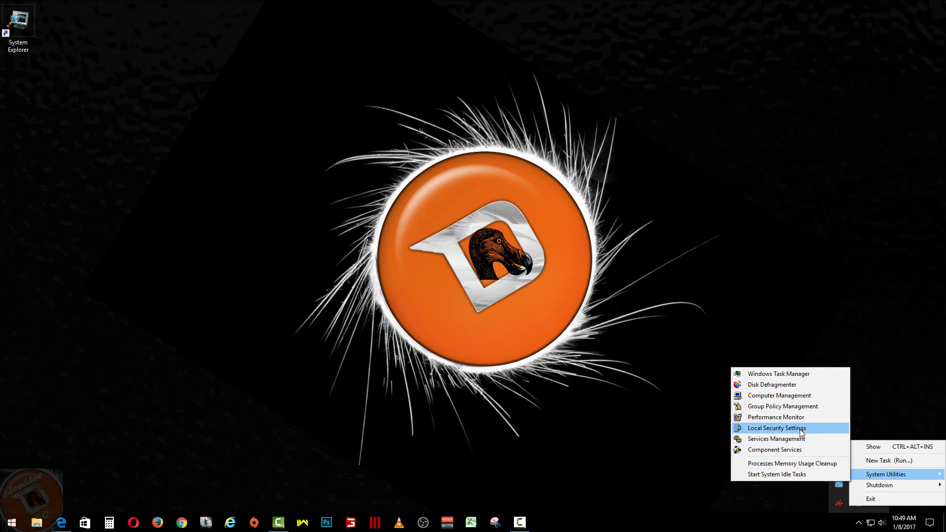
pyautogui.click(779, 385)
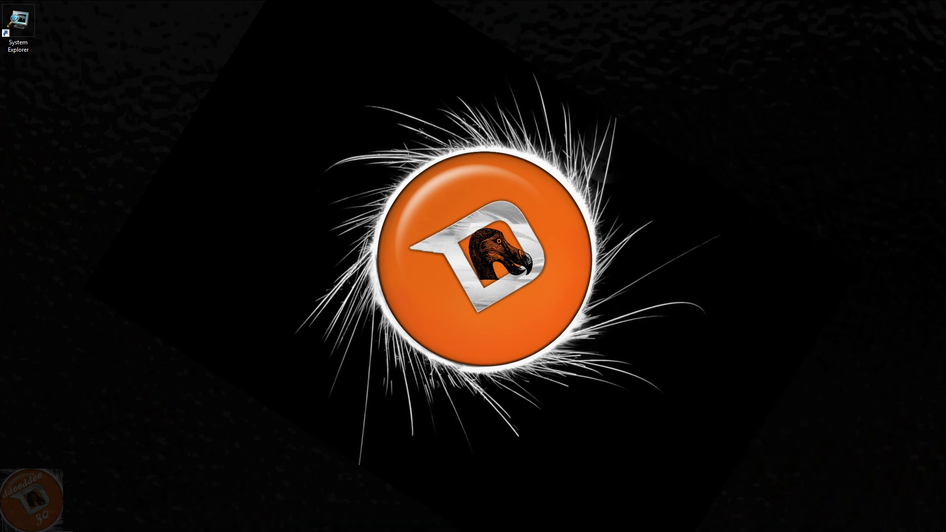
pyautogui.moveTo(61, 527)
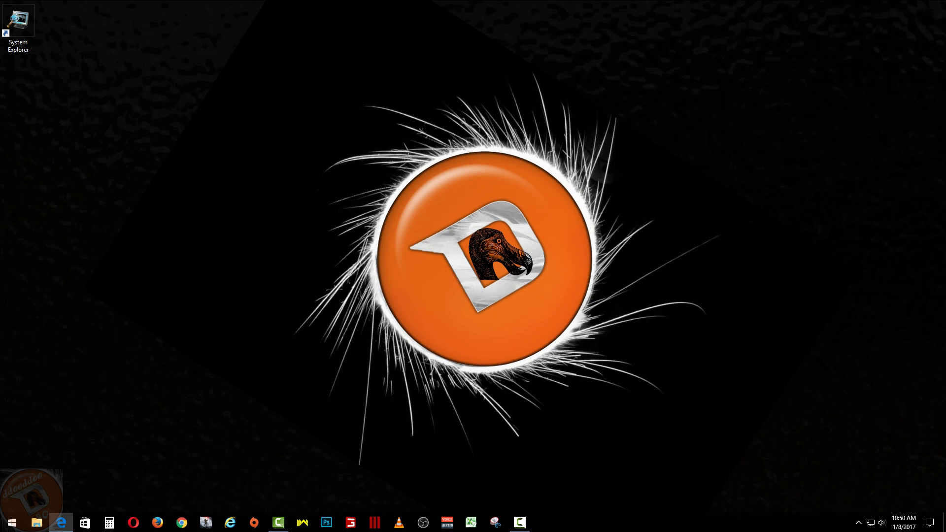